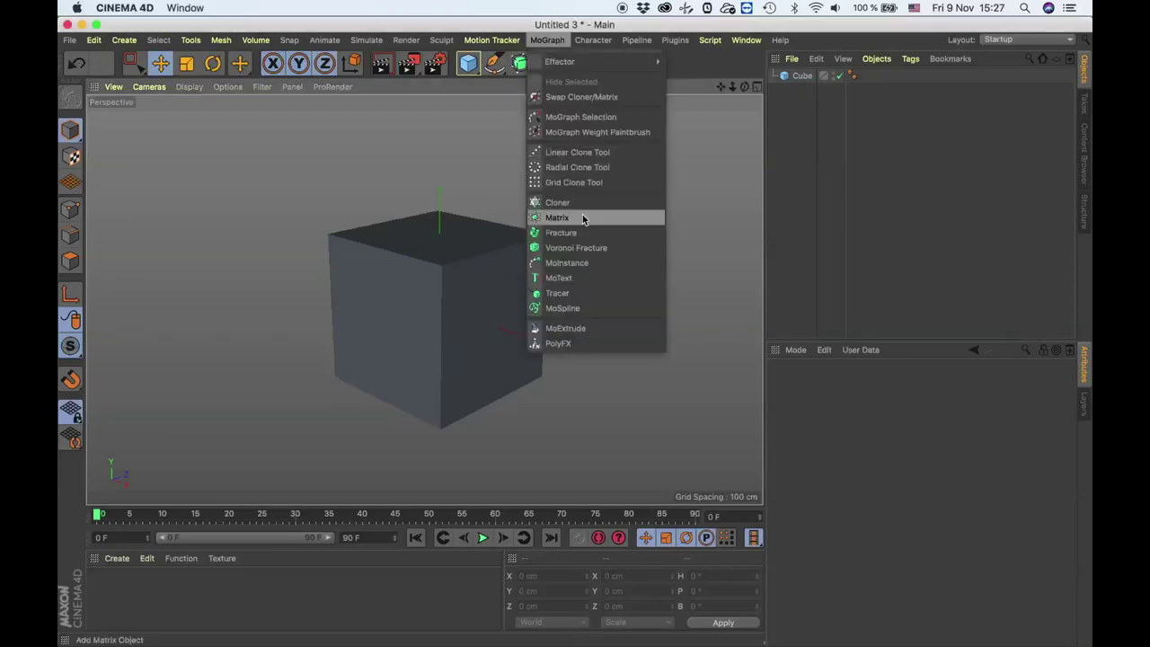
Place the Cube inside Voronoi Fracture and add a Matrix with count 4 × 40 × 4.
drag(804, 94, 813, 75)
click(539, 41)
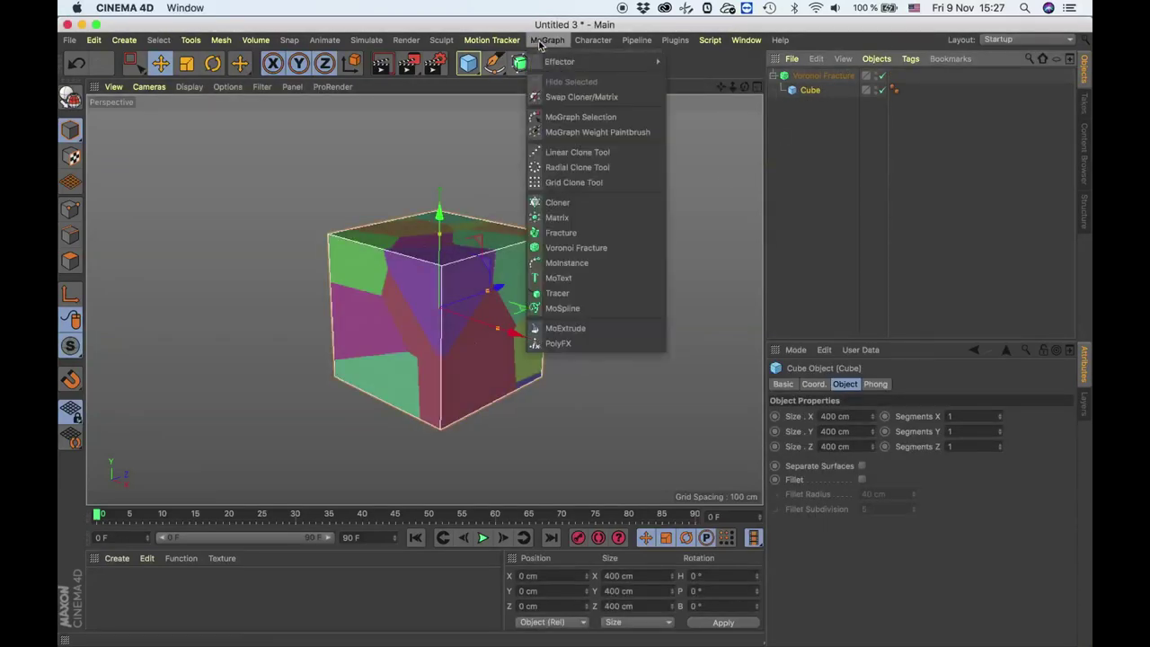
click(558, 217)
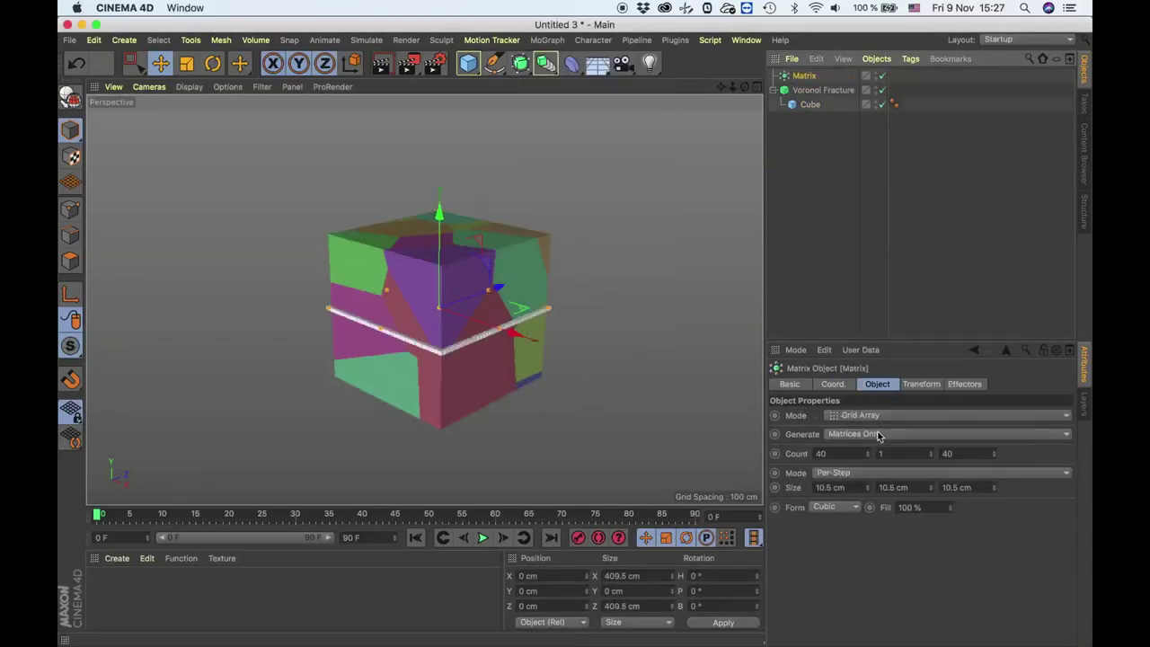
double_click(820, 453)
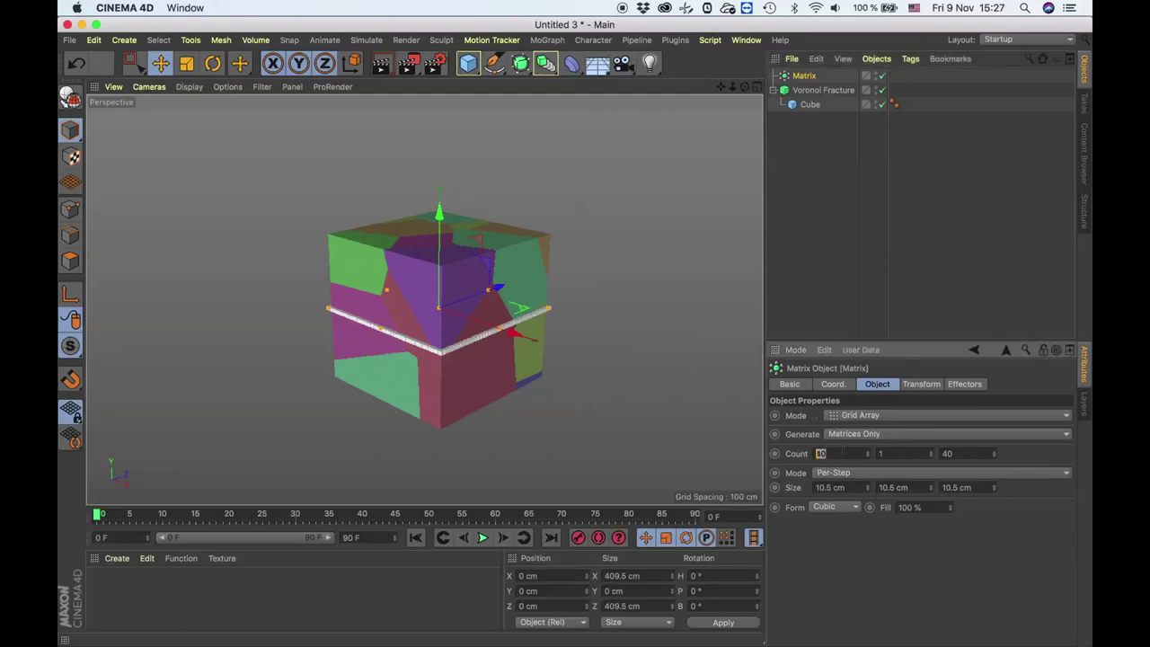
text(4)
key(Tab)
text(40)
key(Tab)
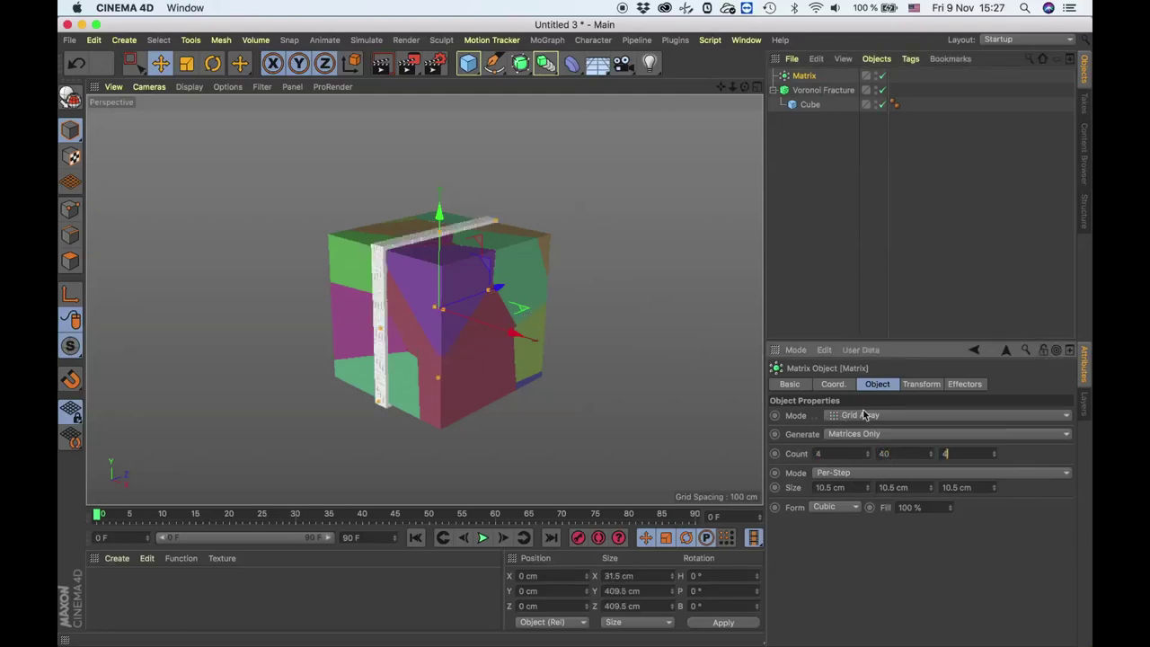
key(Return)
Enlarge the Matrix spacing and make the Matrix the Voronoi Fracture's point source.
drag(871, 490, 867, 438)
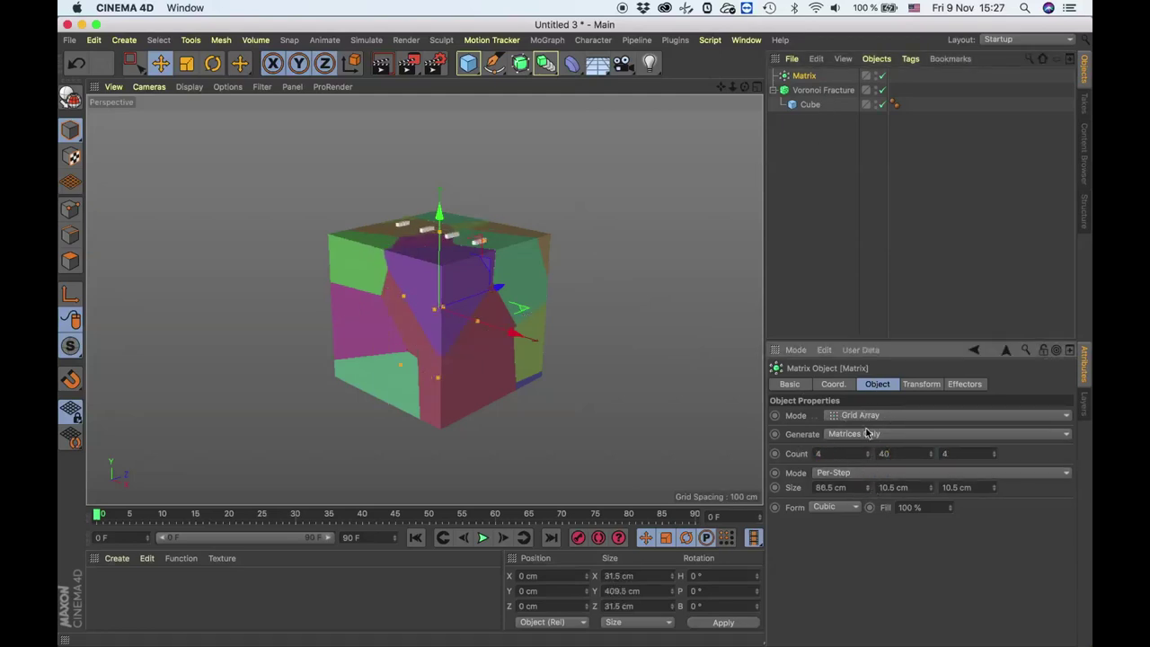
drag(932, 487, 919, 405)
scroll(535, 346, down, 5)
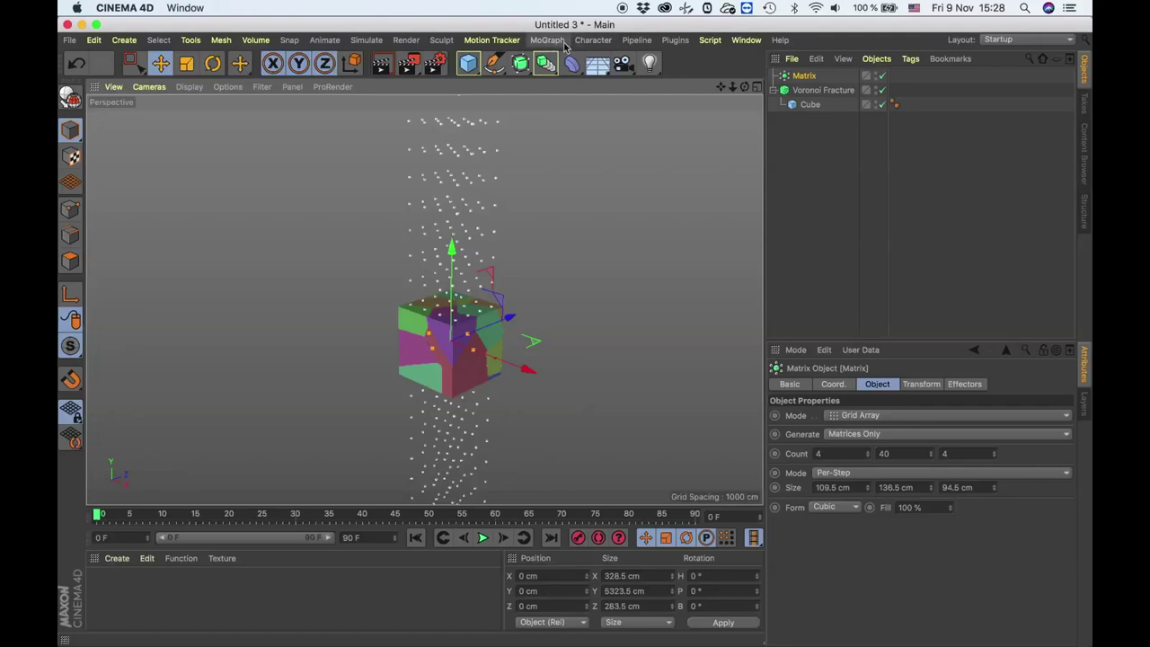
click(820, 91)
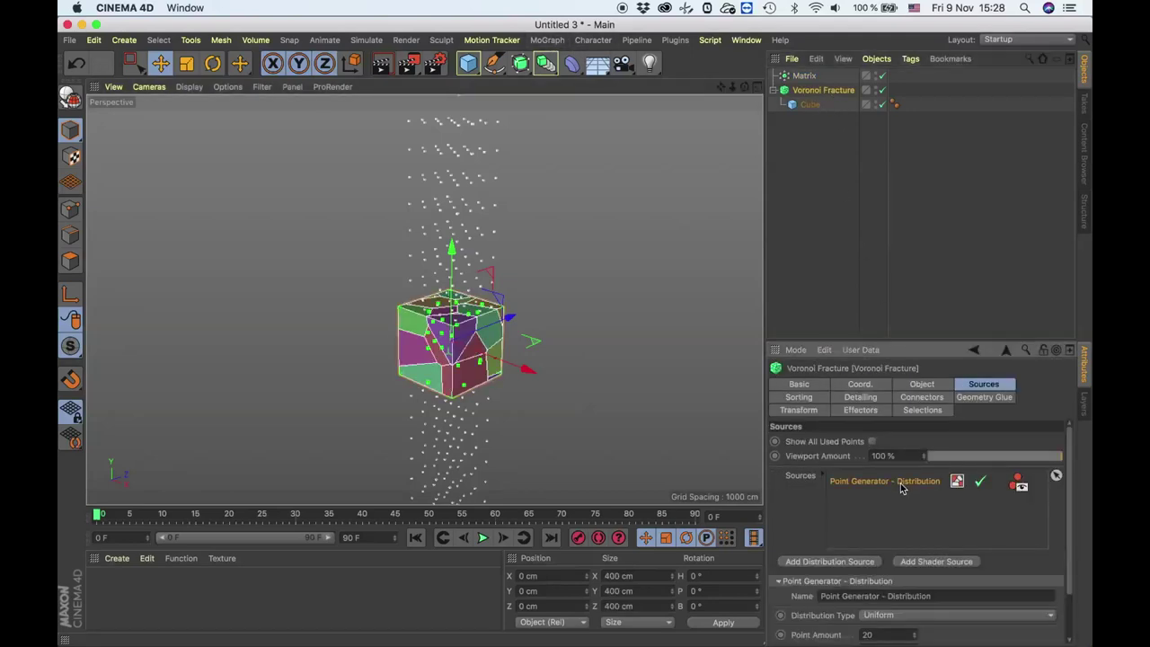
mouse_move(826, 80)
mouse_down()
mouse_move(875, 464)
mouse_move(862, 481)
mouse_up()
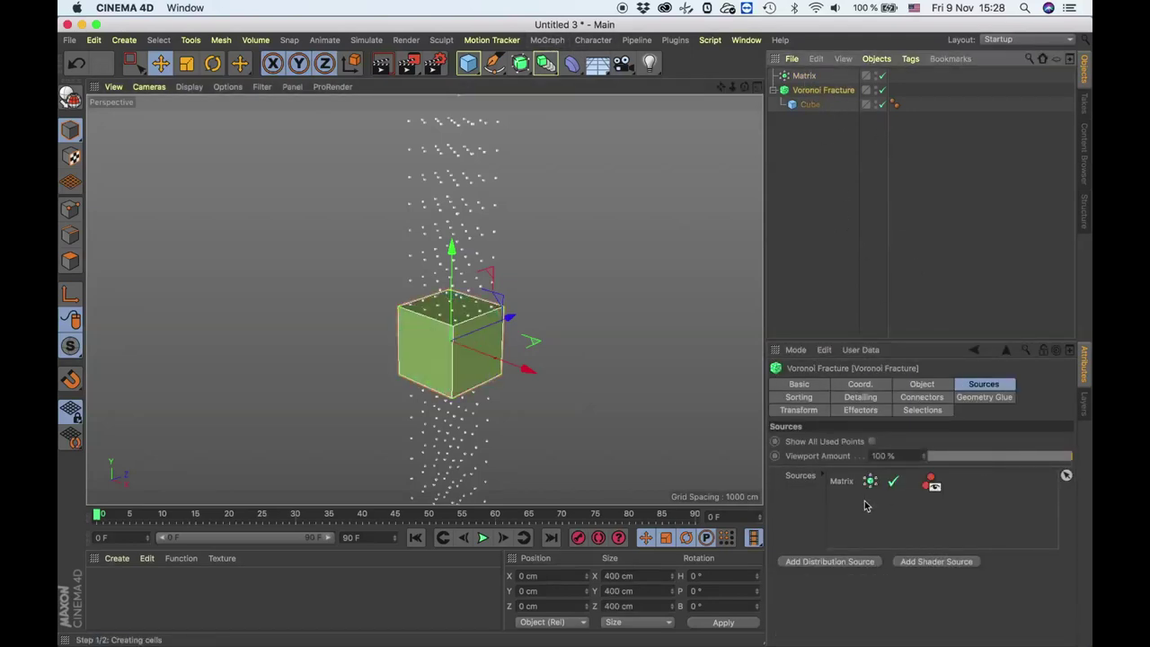
mouse_move(573, 388)
alt+mouse_down()
mouse_move(585, 375)
mouse_move(605, 380)
alt+mouse_up()
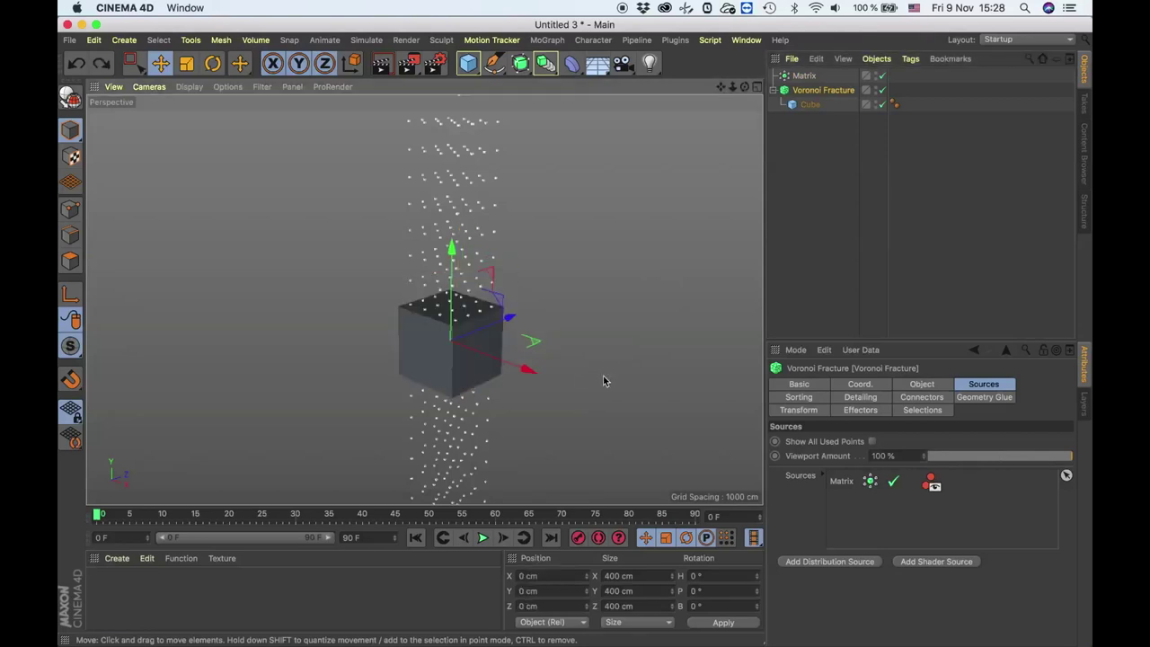
click(547, 39)
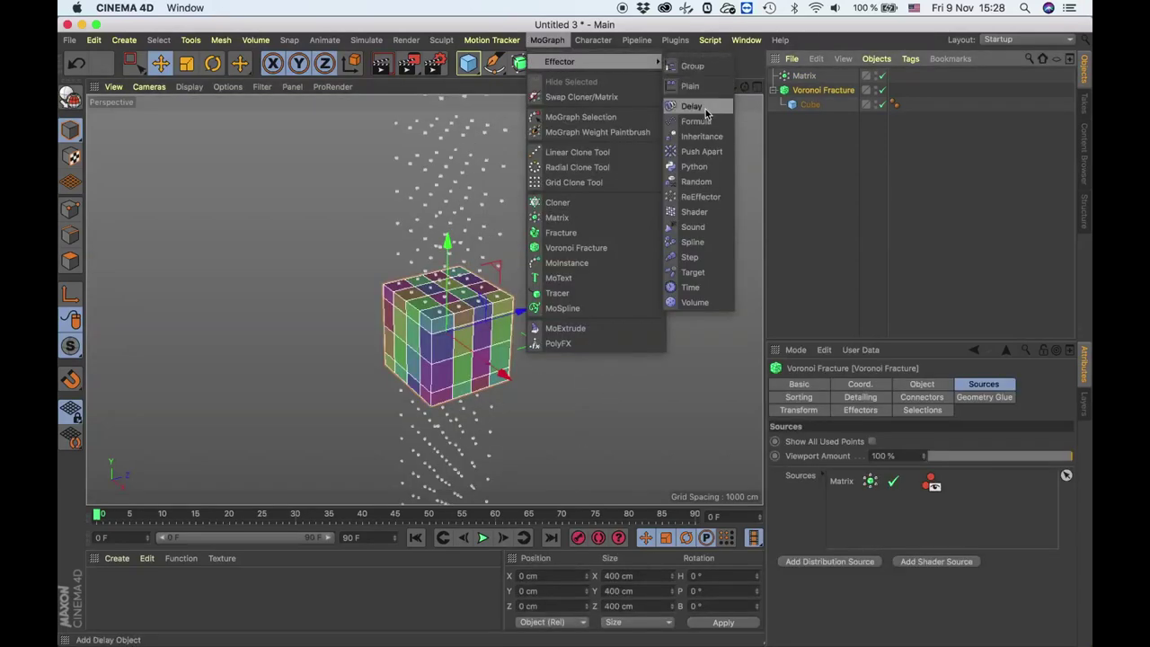
Add a Plain effector with Position off and a uniform Scale of -1.
click(690, 86)
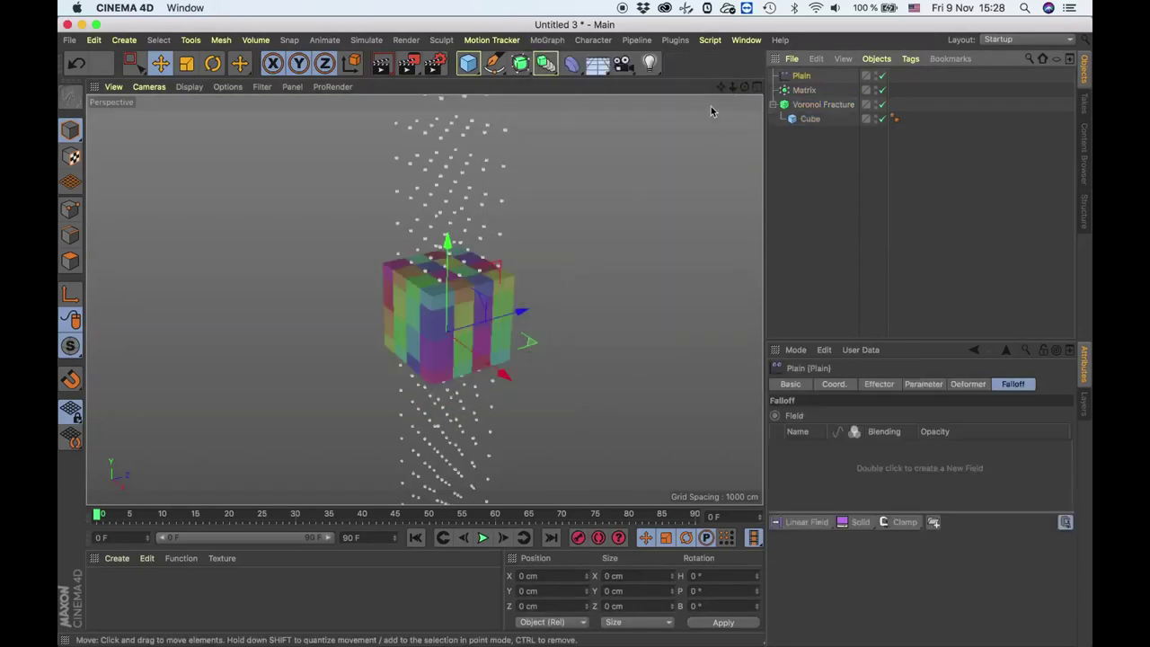
click(879, 384)
click(923, 384)
click(828, 442)
click(927, 442)
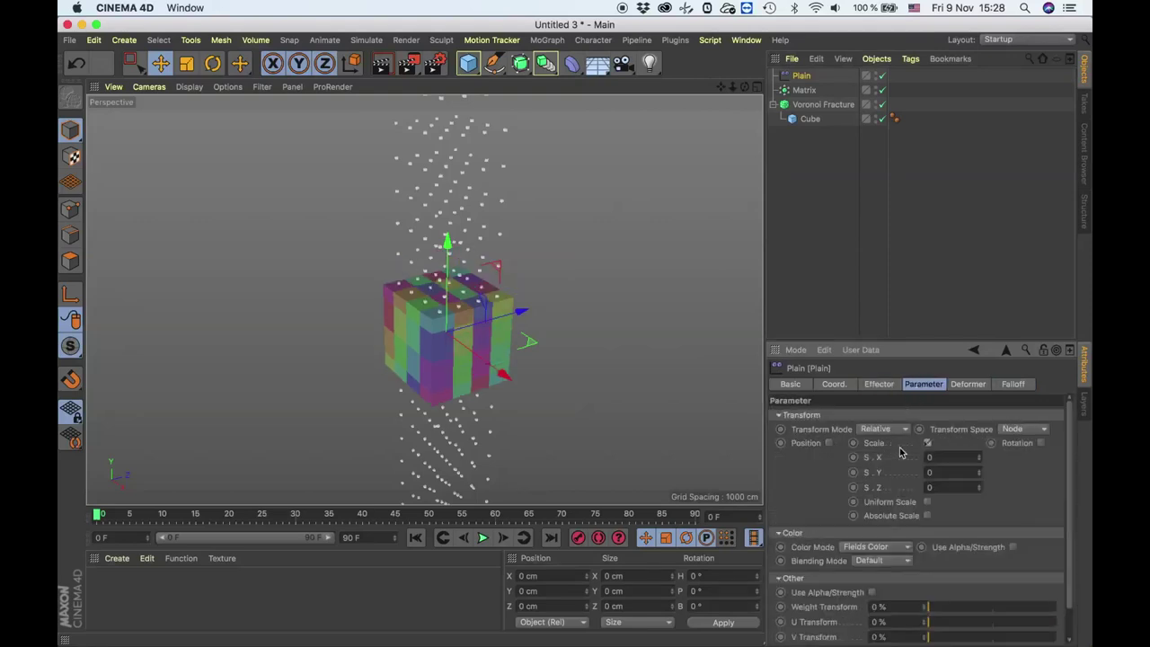
click(927, 501)
text(-1)
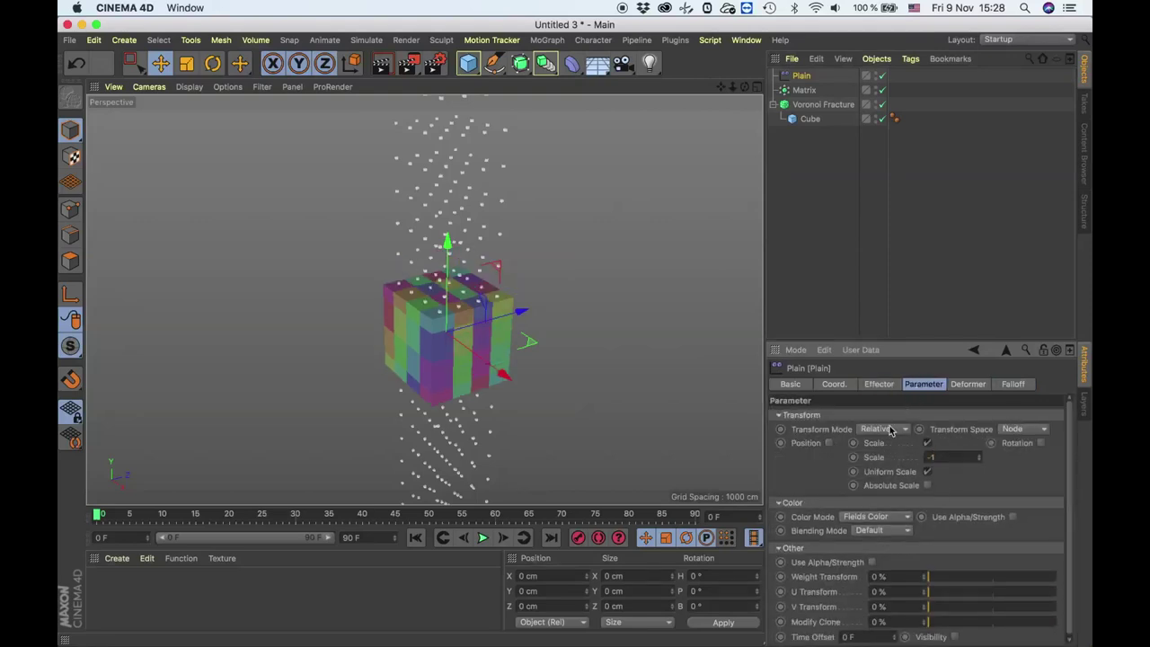
key(Return)
Give the Plain effector a Capsule Field falloff with inverted remapping.
click(1009, 385)
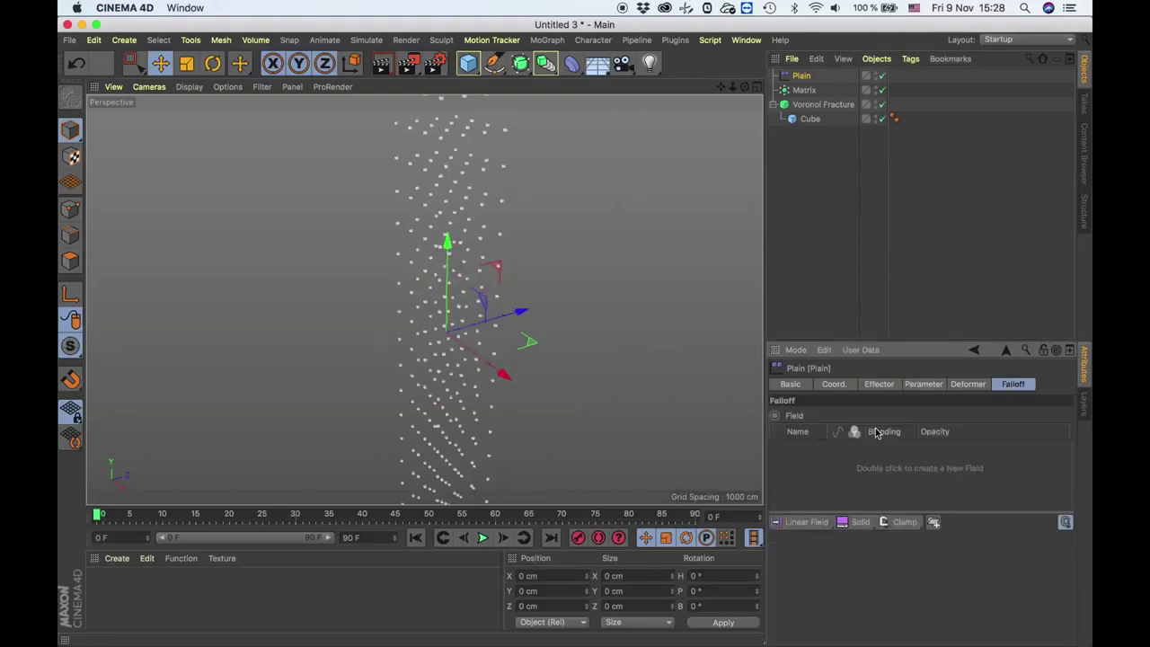
click(815, 530)
click(822, 393)
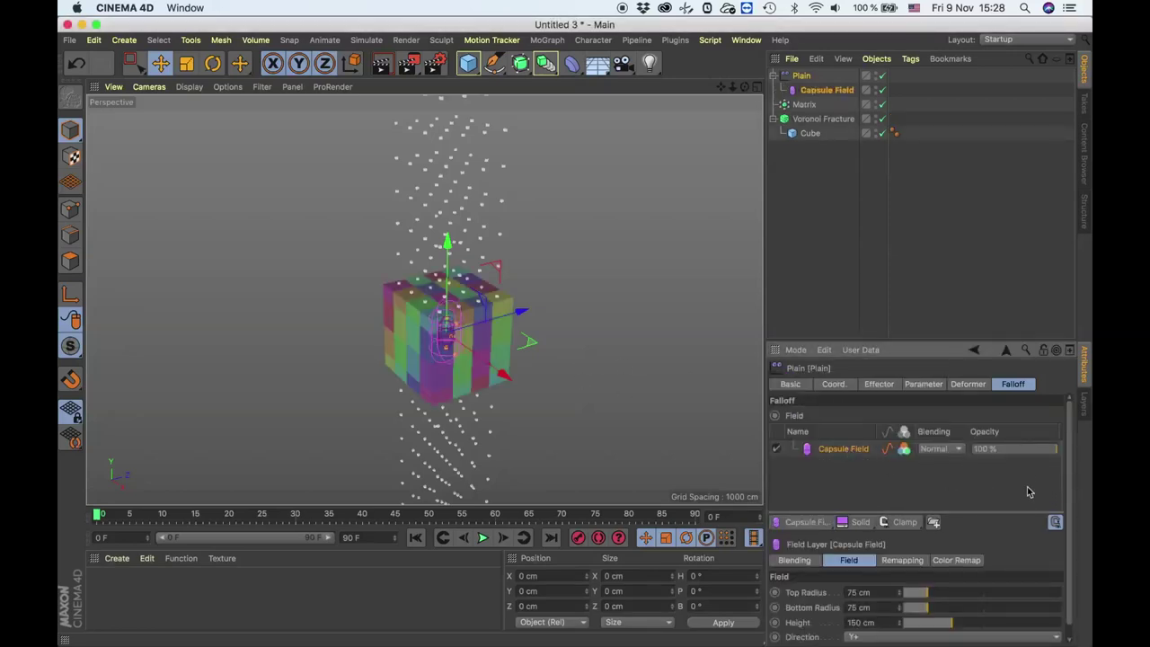
scroll(1034, 499, down, 1)
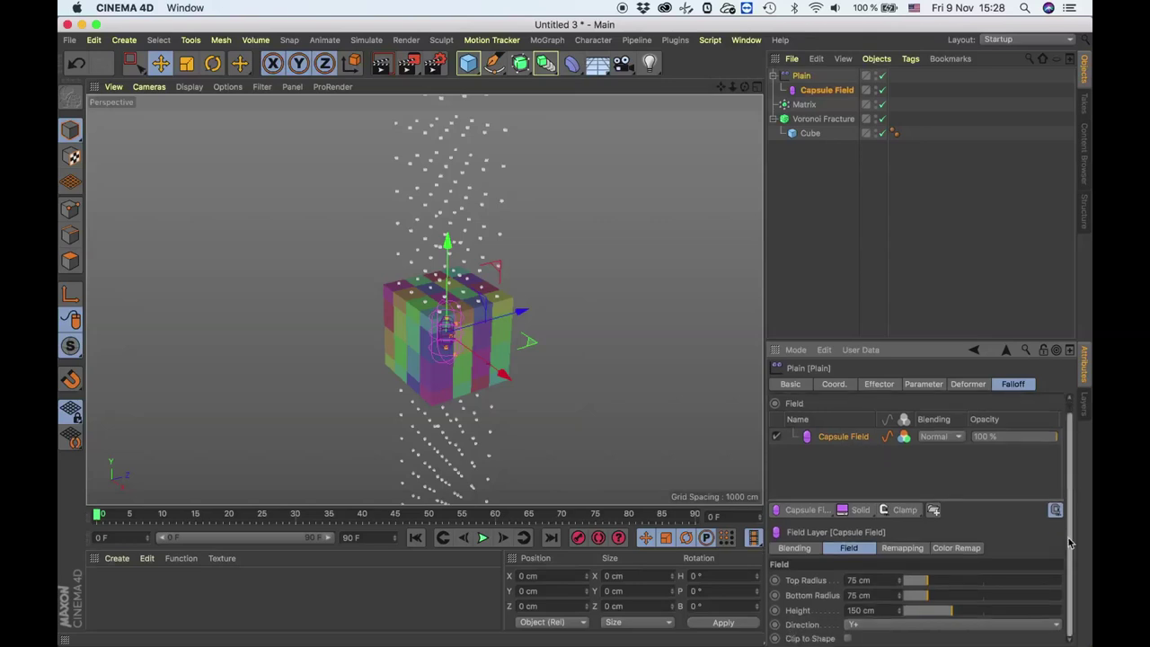
click(902, 548)
scroll(1055, 611, down, 1)
scroll(1056, 611, down, 4)
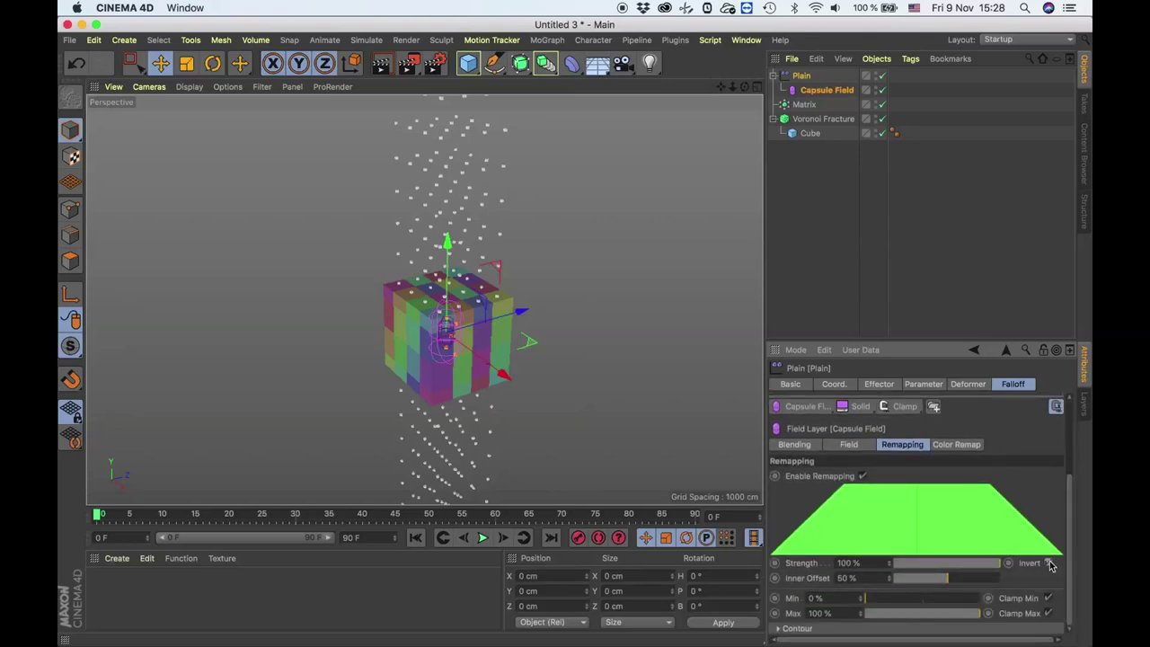
click(1048, 562)
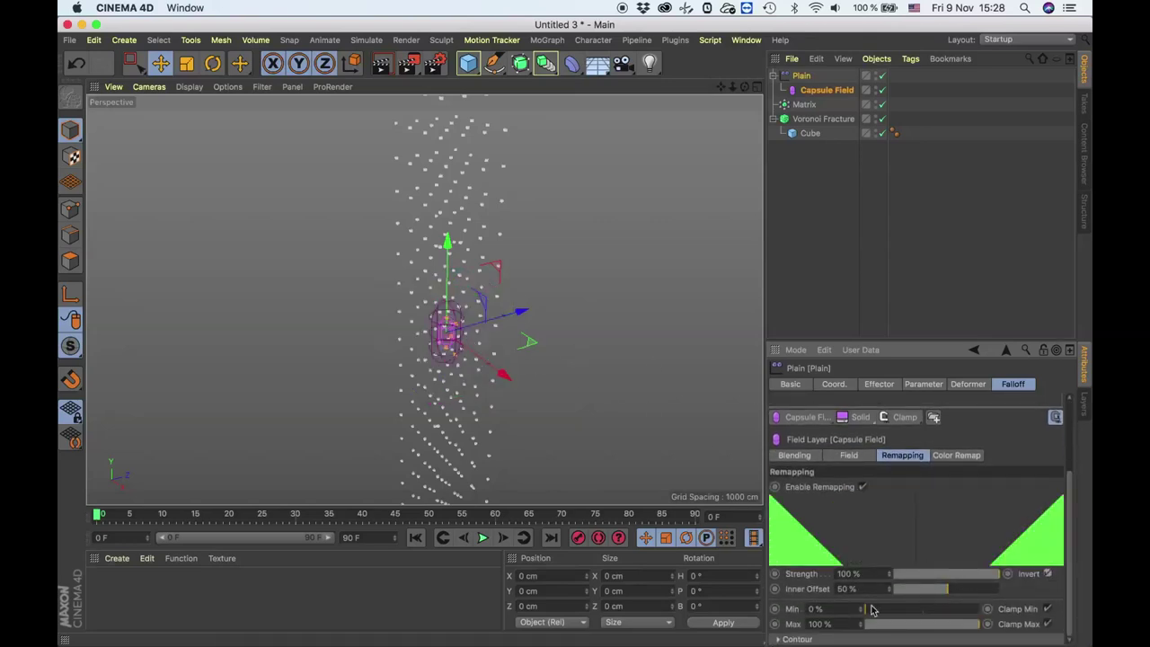
alt+drag(422, 328, 465, 328)
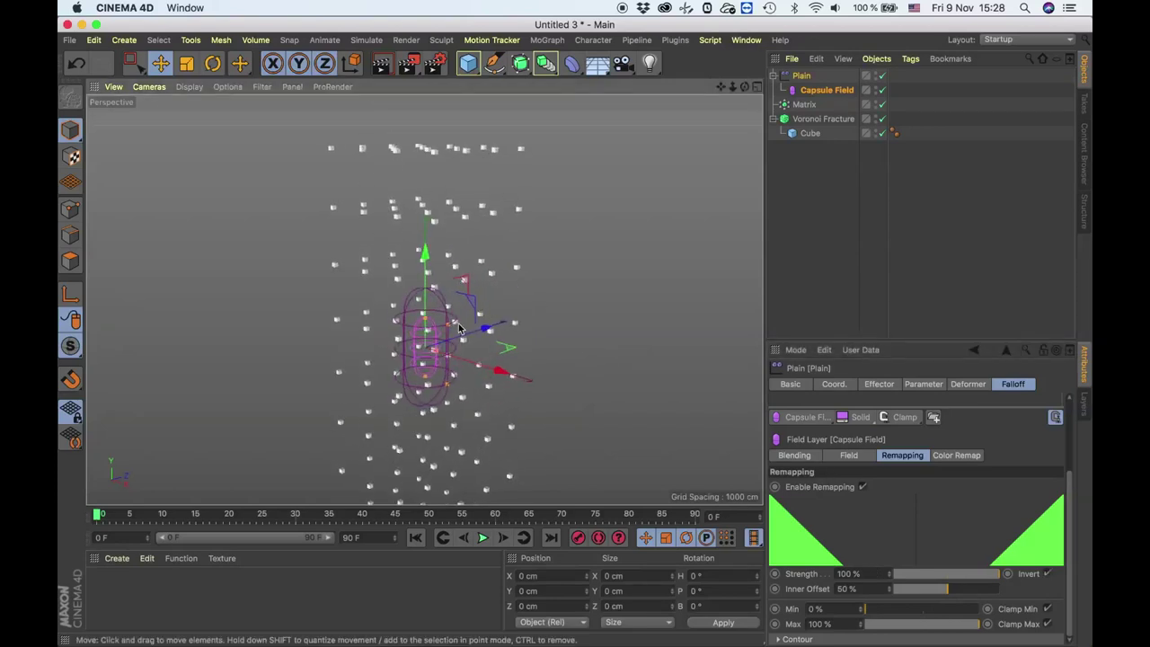
Undo the last change and scale up the Plain effector's capsule field until pieces separate.
key(ctrl+z)
key(r)
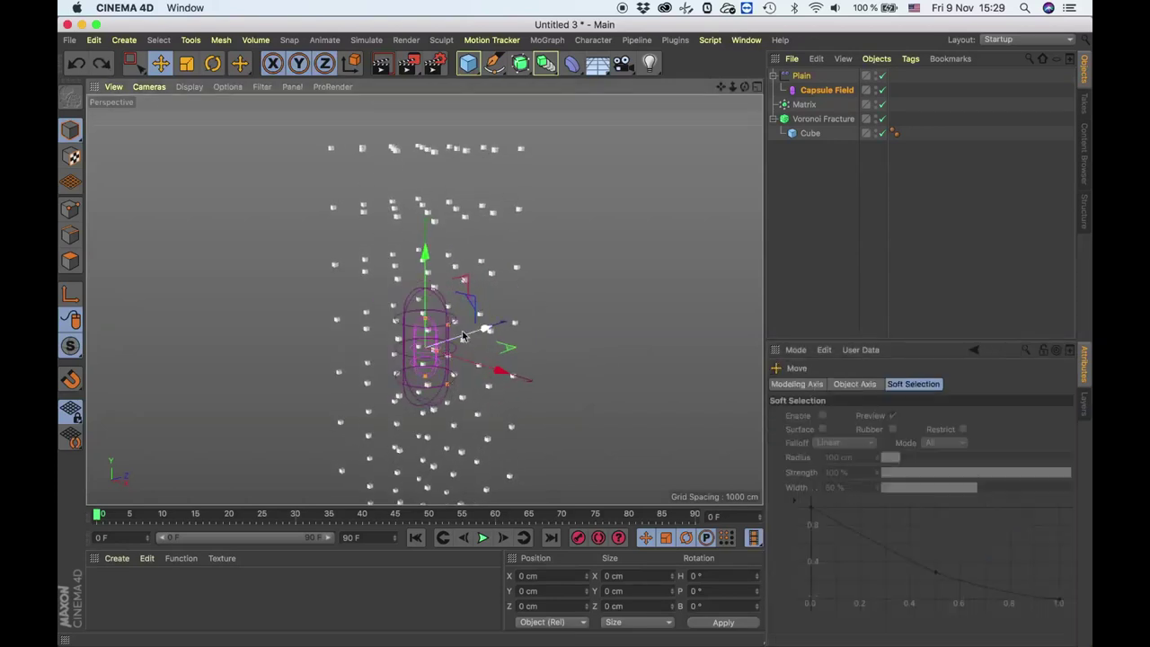
key(t)
drag(456, 347, 656, 347)
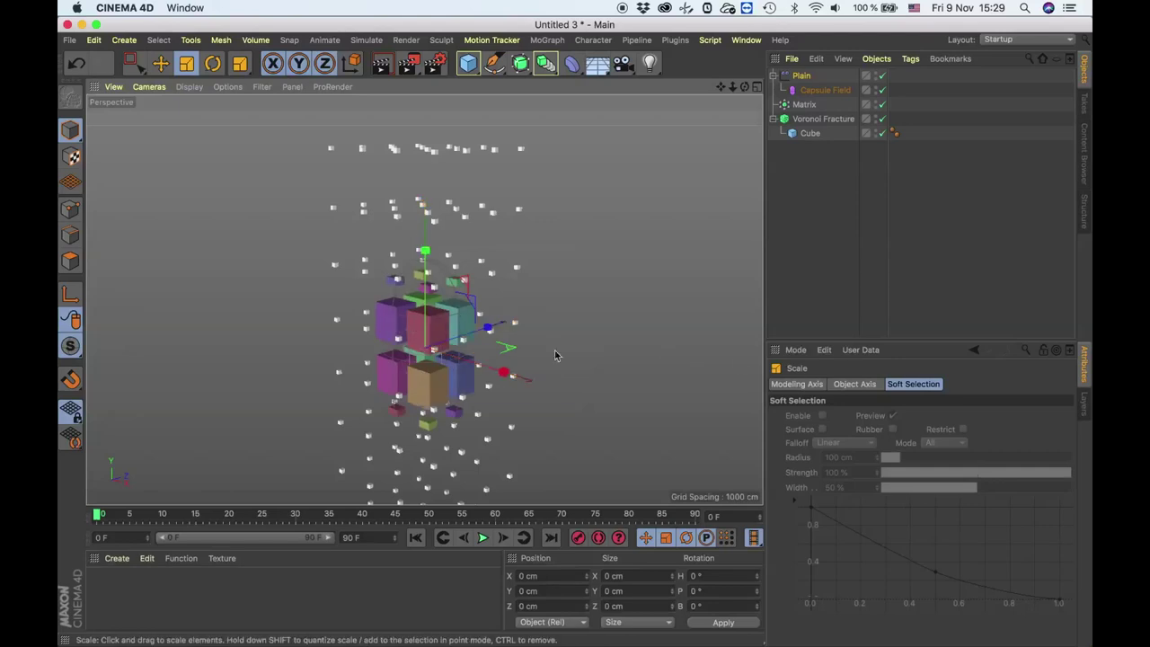
mouse_move(656, 347)
mouse_down()
mouse_move(507, 348)
mouse_move(551, 313)
mouse_up()
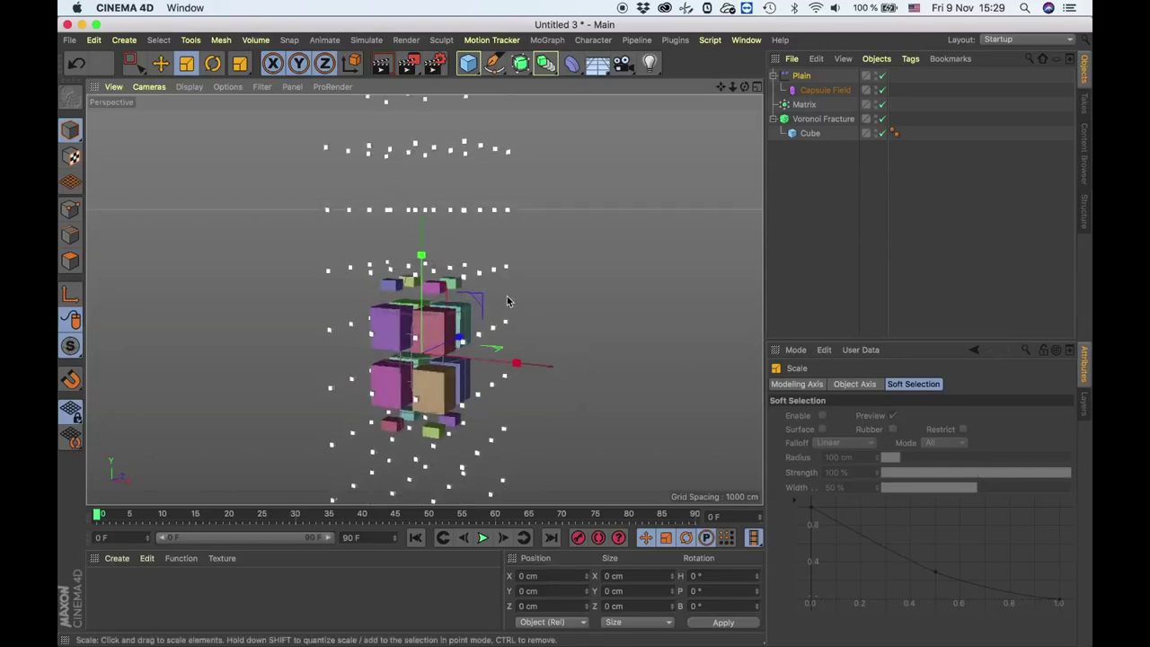
Set the Capsule Field's Inner Offset to 57%.
click(825, 90)
drag(953, 531, 961, 537)
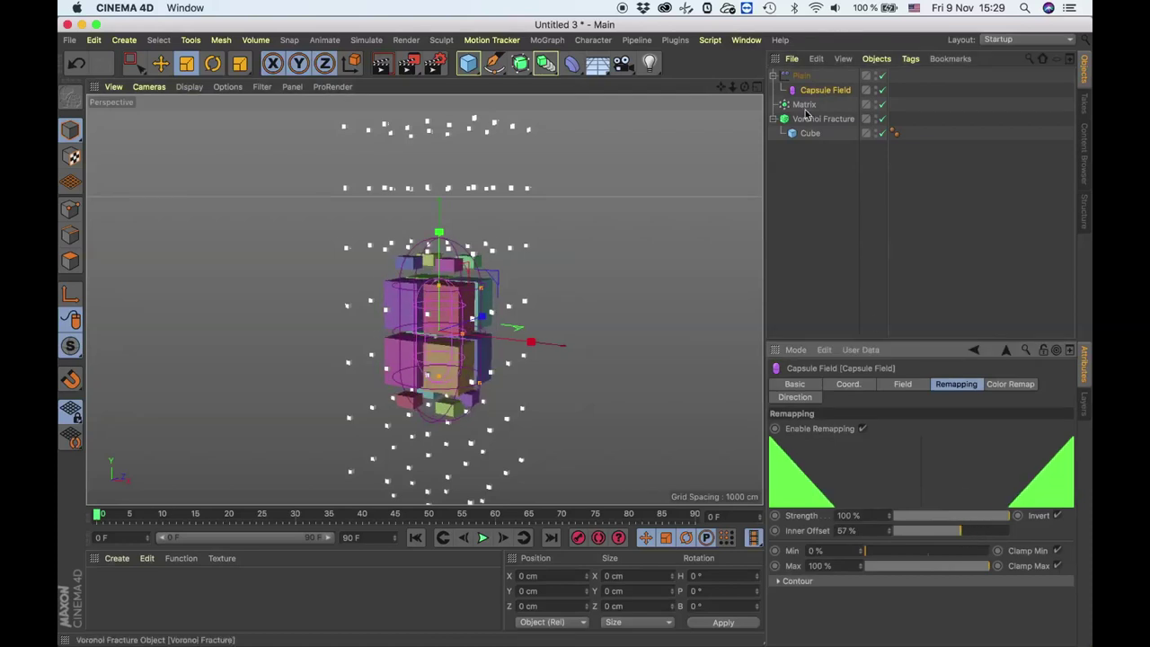
alt+drag(548, 216, 520, 224)
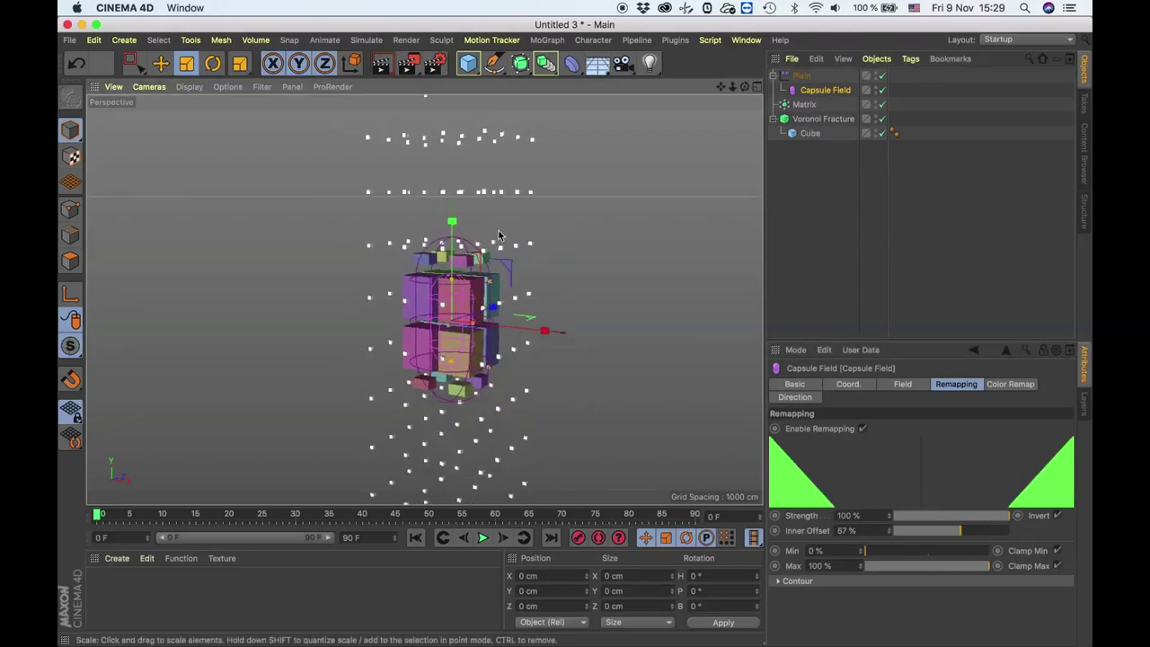
alt+drag(620, 205, 531, 213)
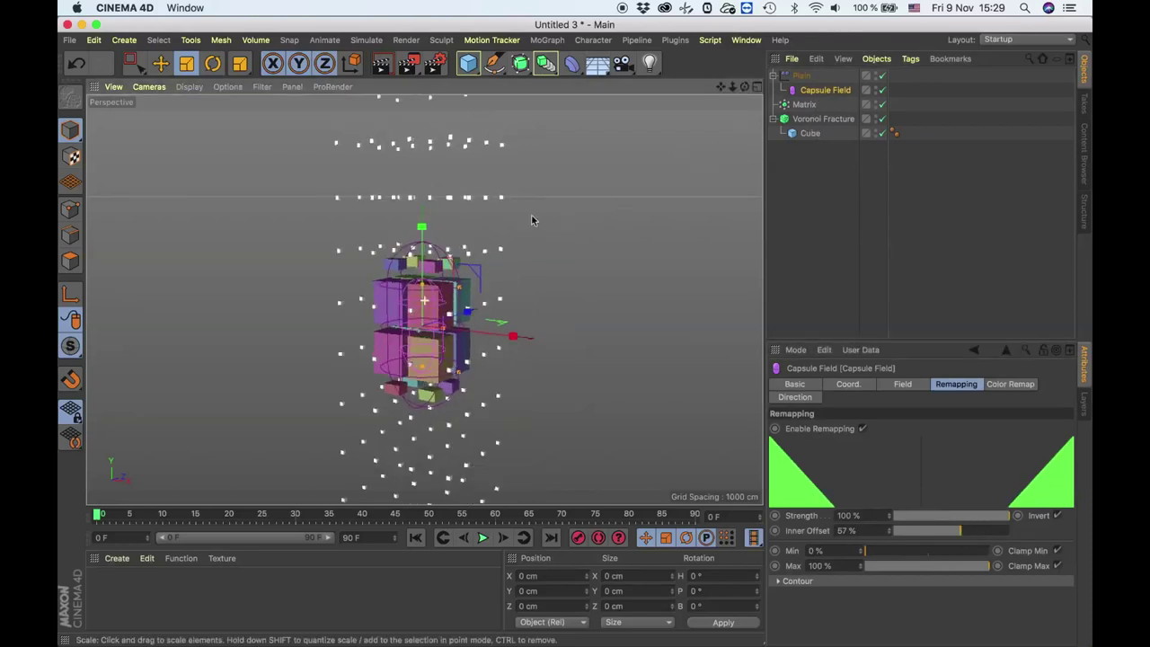
Reduce the Matrix Y size to 105.5 cm.
click(804, 104)
alt+drag(629, 254, 611, 254)
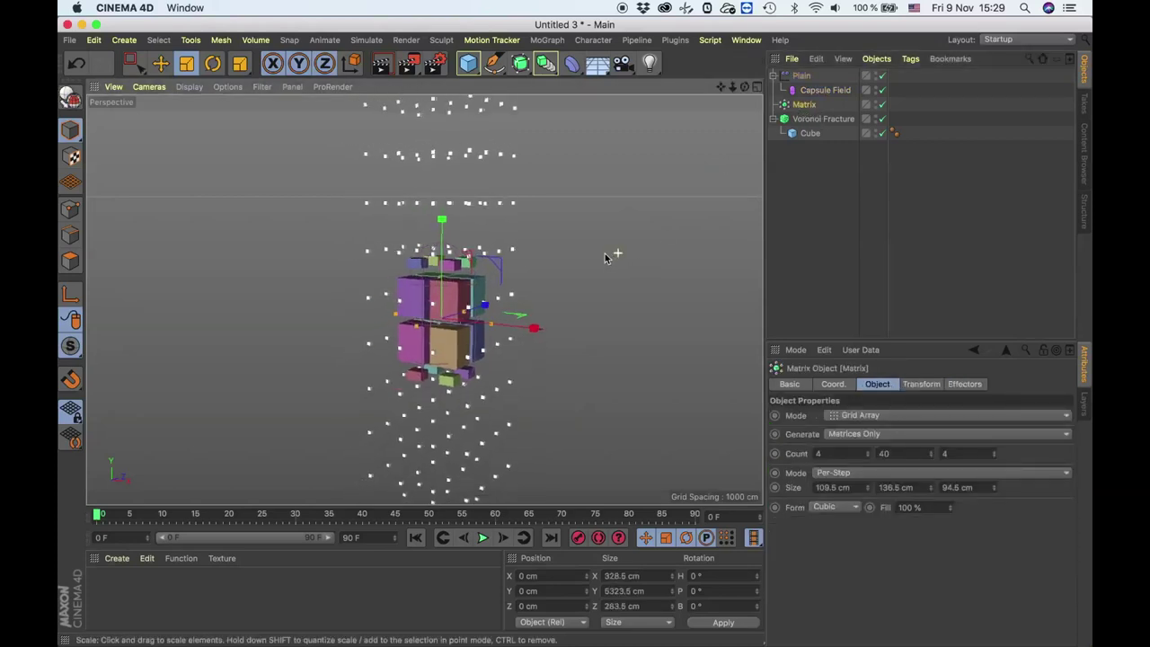
drag(929, 504, 930, 530)
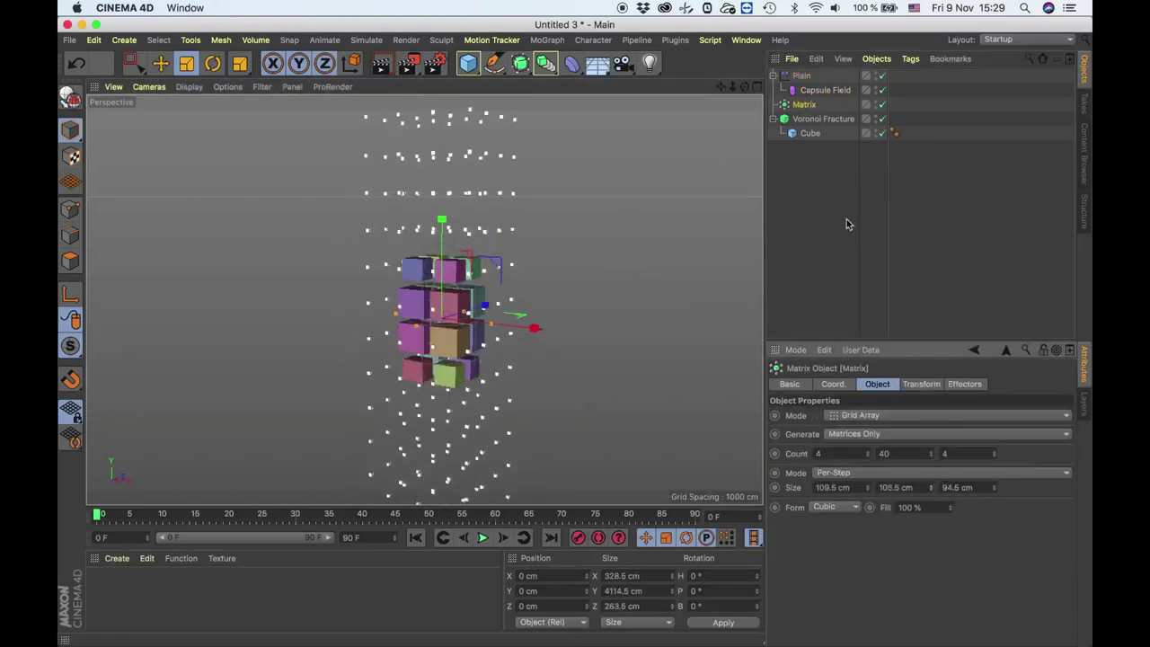
click(547, 41)
mouse_move(559, 61)
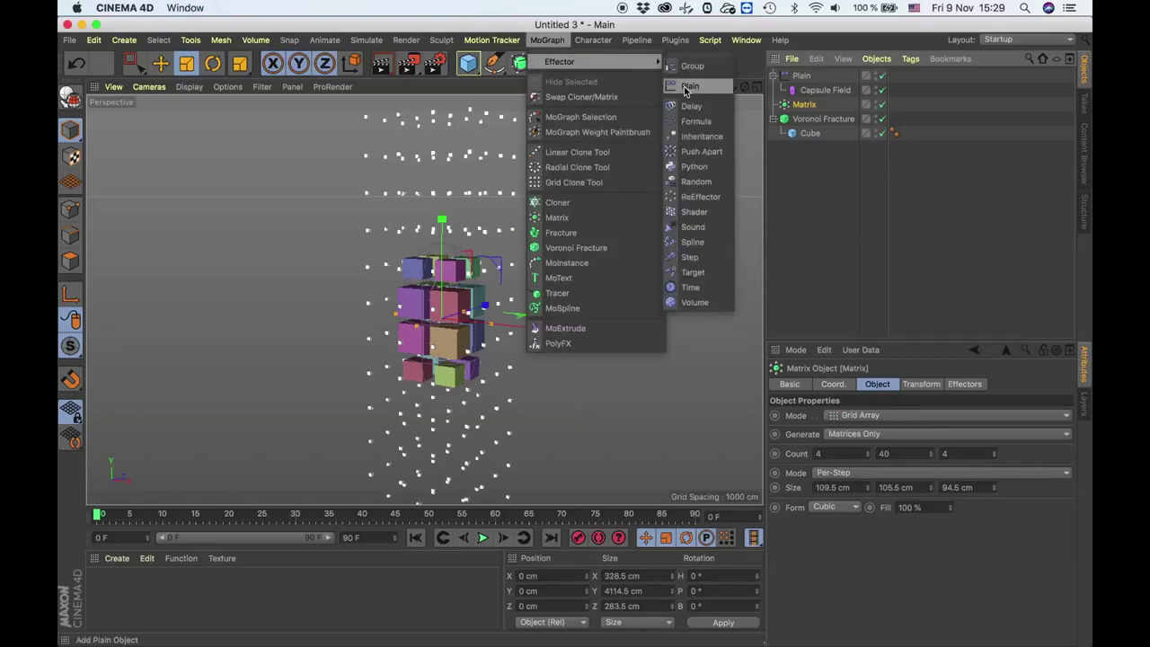
Add a Random effector and move the Matrix down to about -507 cm in Y.
click(697, 181)
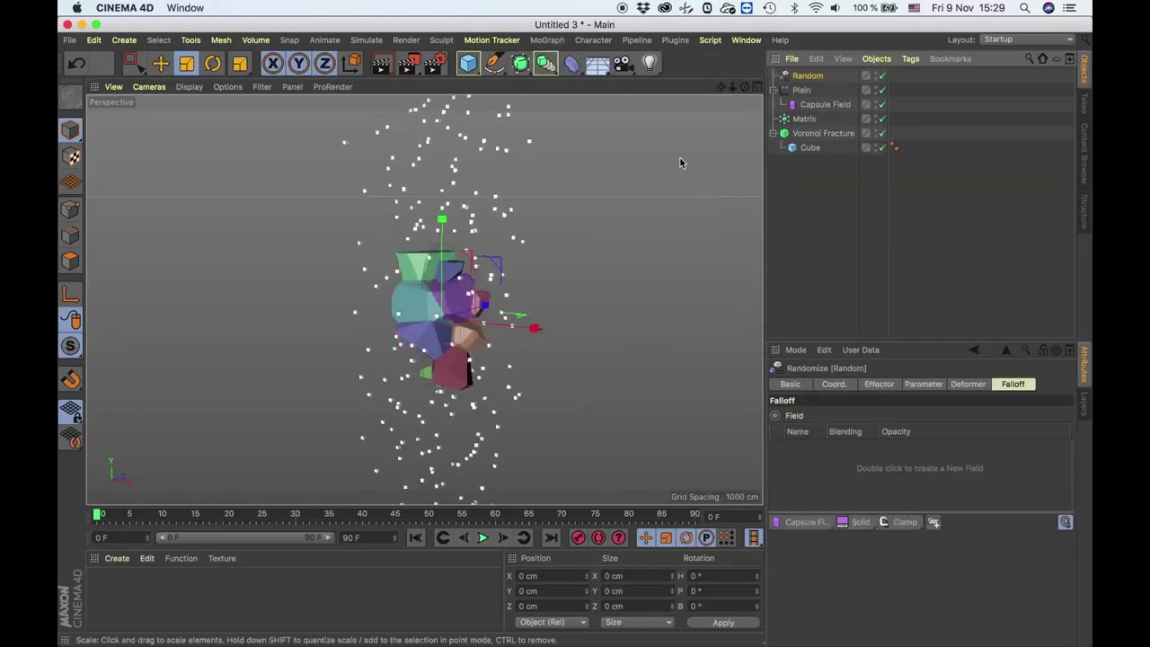
mouse_move(685, 149)
alt+mouse_down()
mouse_move(634, 240)
mouse_move(665, 216)
alt+mouse_up()
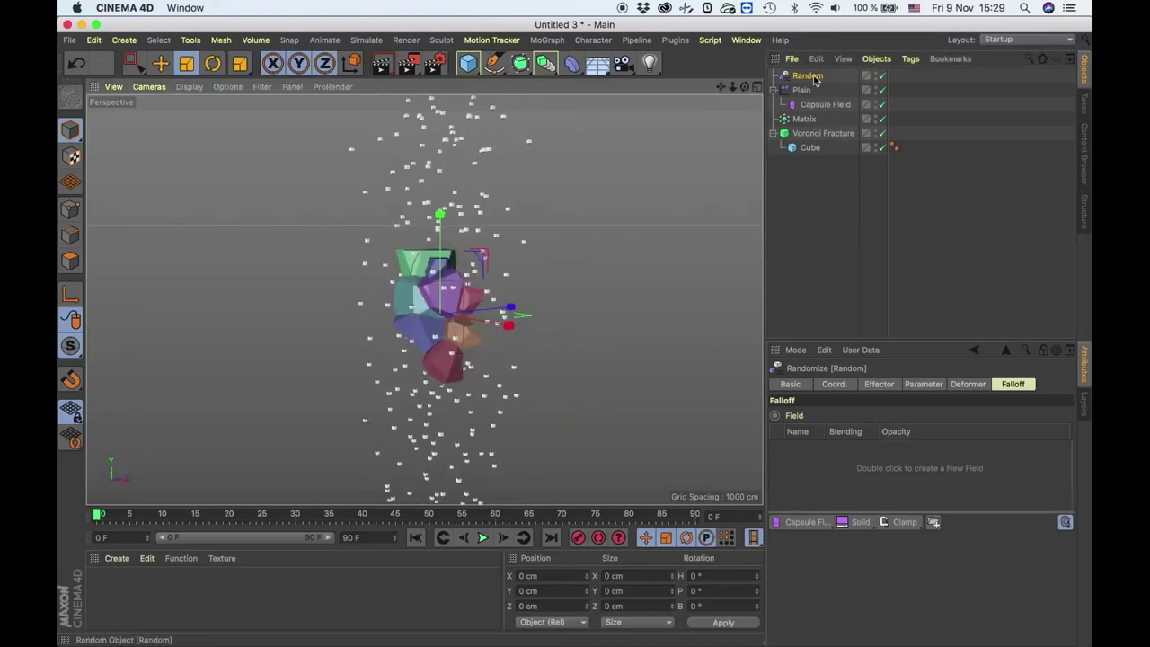
click(804, 118)
key(e)
drag(441, 218, 438, 404)
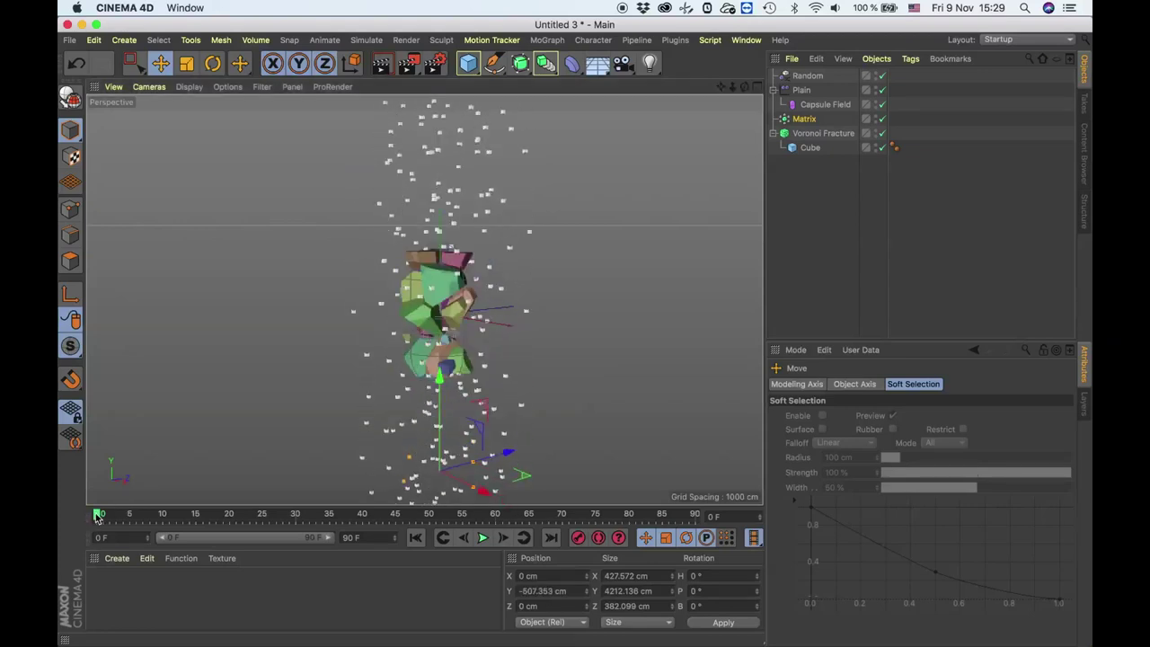
Keyframe the Matrix Y position from -507.353 cm at frame 0 to 152.647 cm at frame 90, linear interpolation.
click(809, 386)
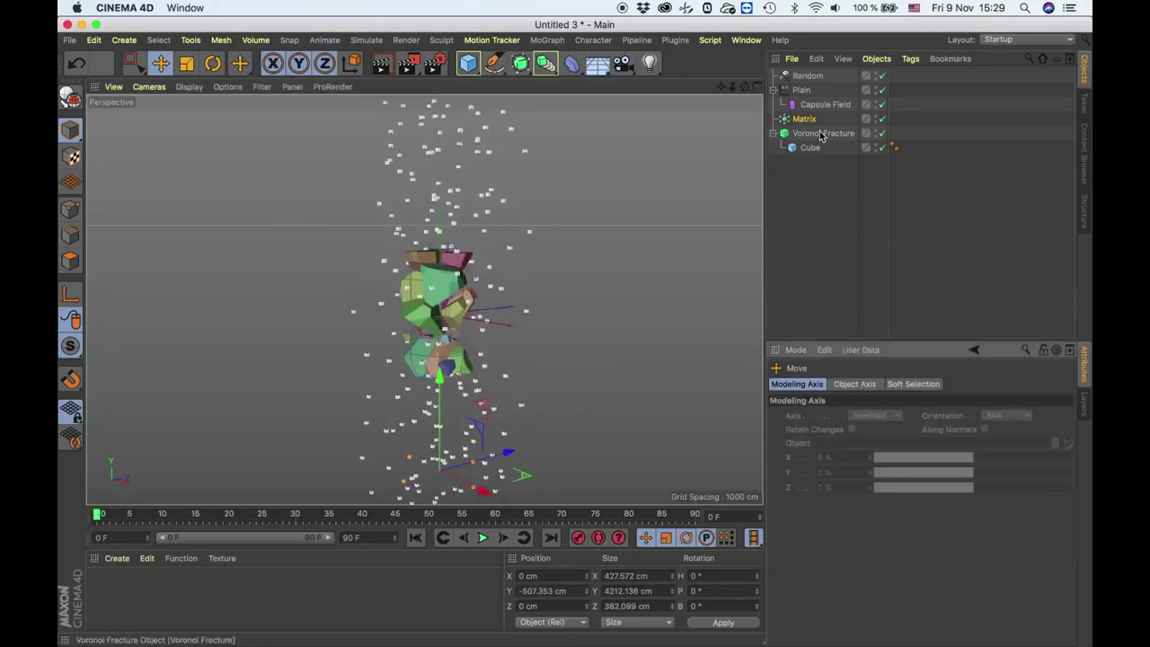
click(974, 349)
click(827, 384)
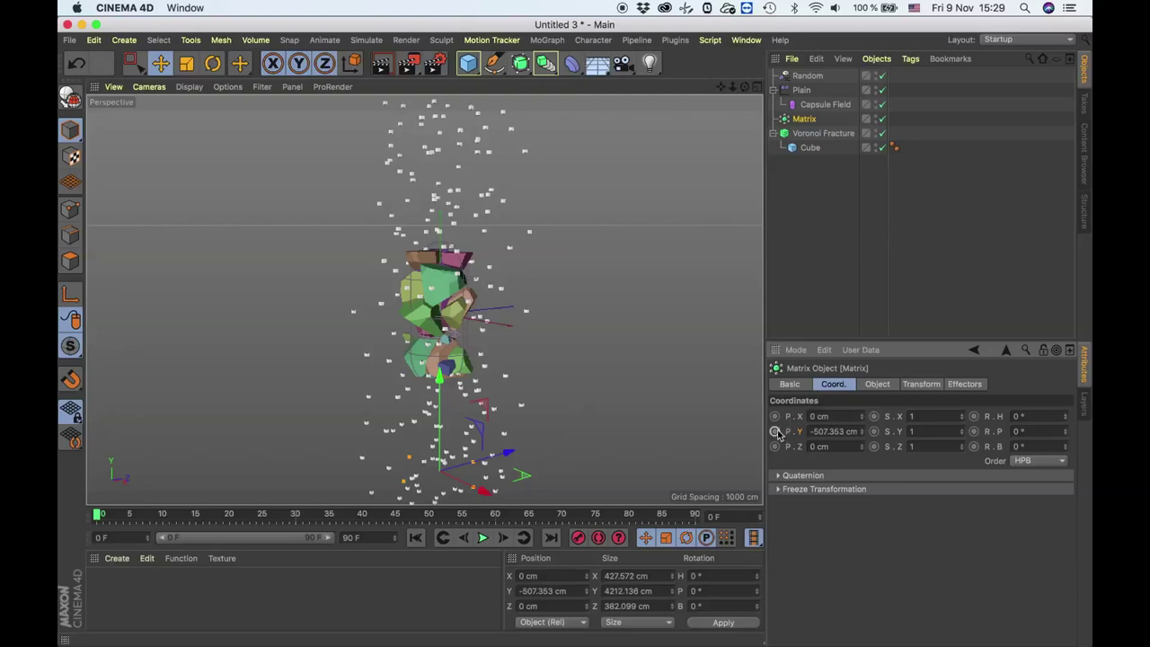
drag(328, 515, 697, 515)
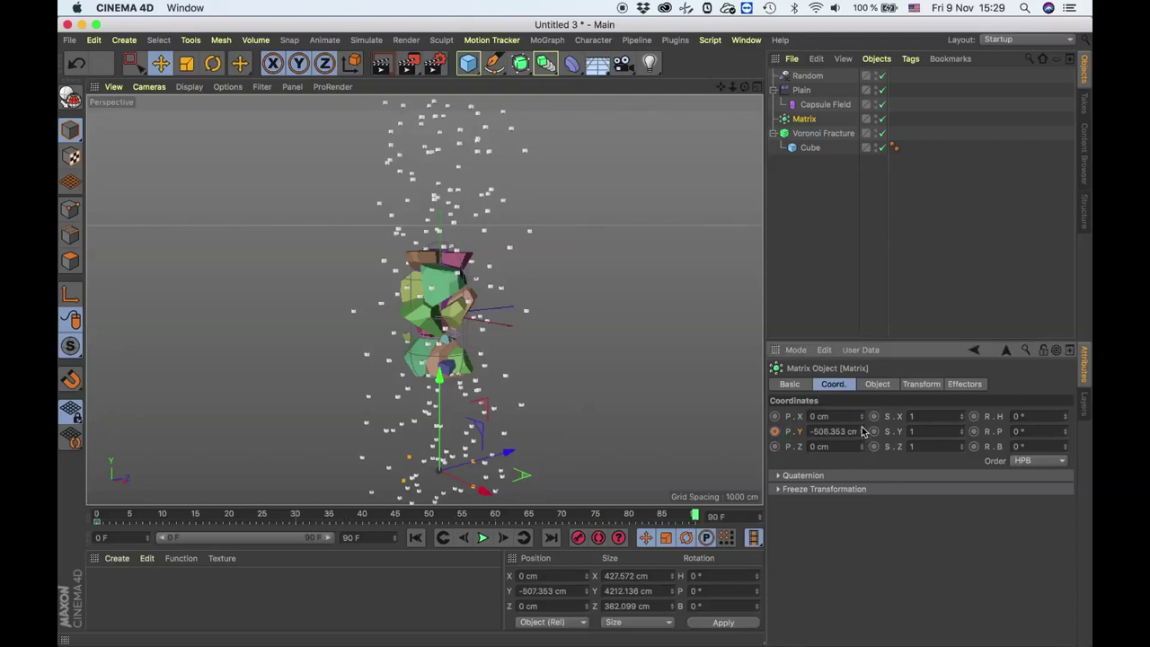
key(shift+F3)
click(677, 279)
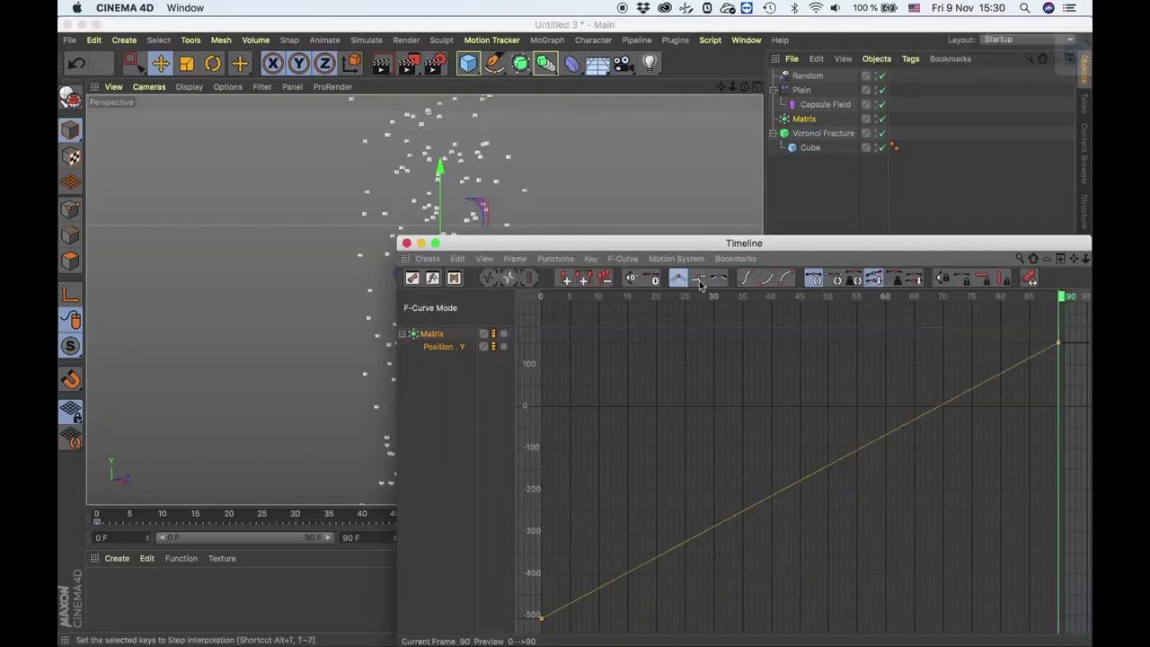
click(406, 243)
mouse_move(128, 520)
mouse_down()
mouse_move(115, 519)
mouse_move(384, 519)
mouse_up()
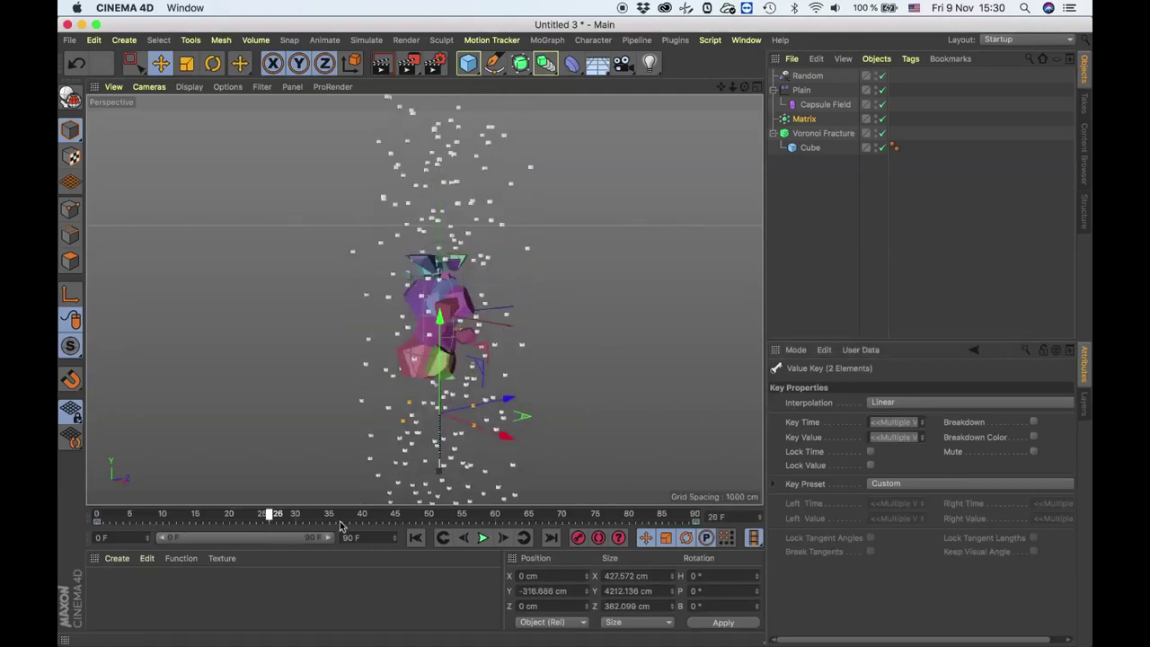
Turn off Colorize Fragments on the Voronoi Fracture.
click(831, 133)
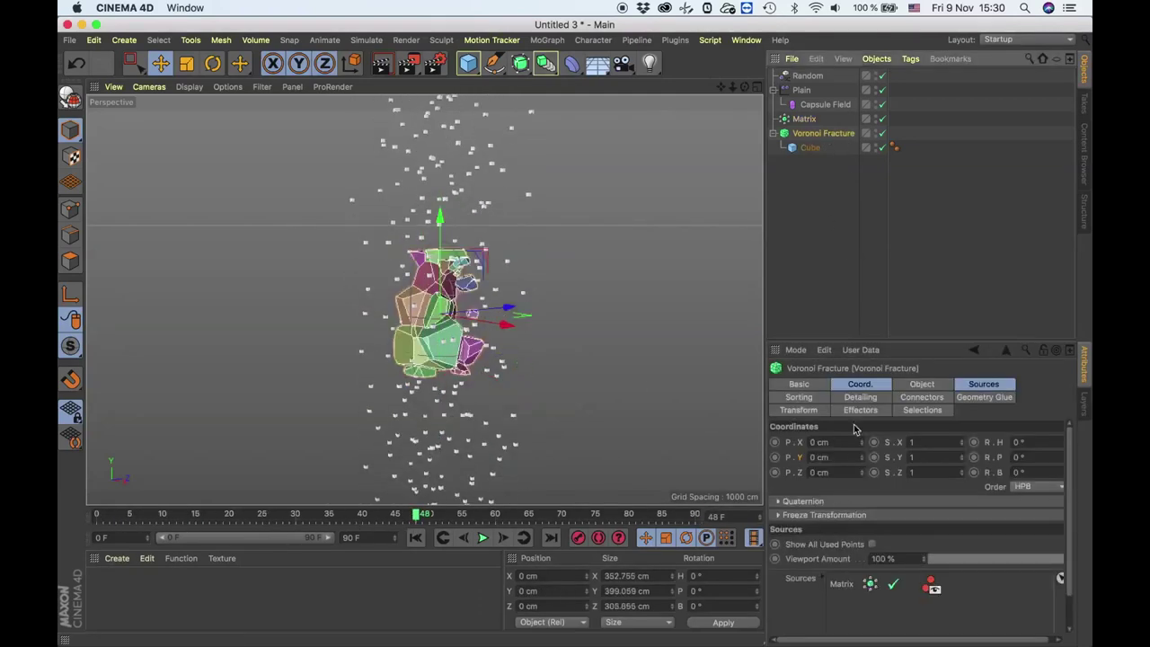
click(921, 385)
click(888, 473)
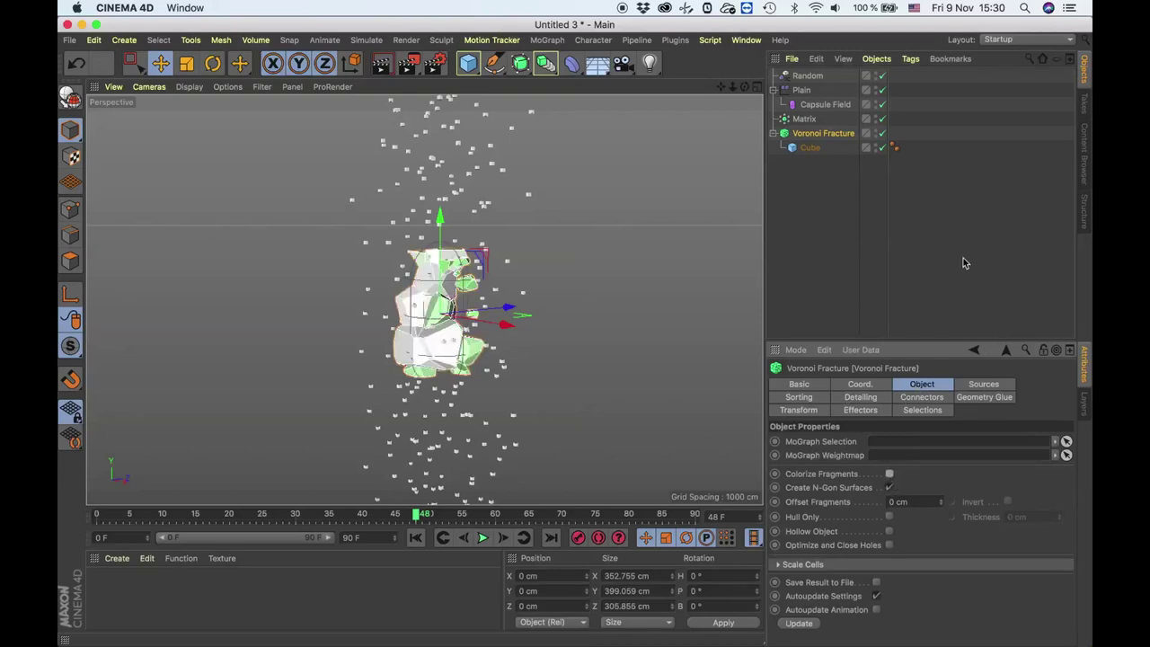
Disable the Capsule Field's colour in the Plain falloff and create a new material.
click(845, 106)
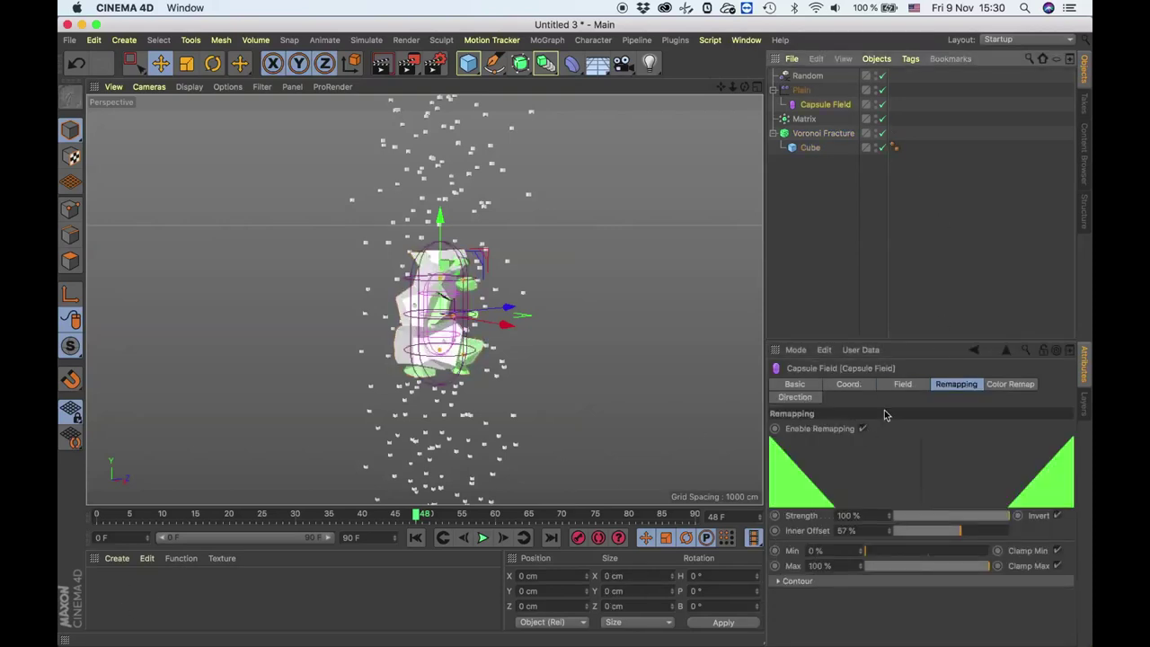
click(821, 91)
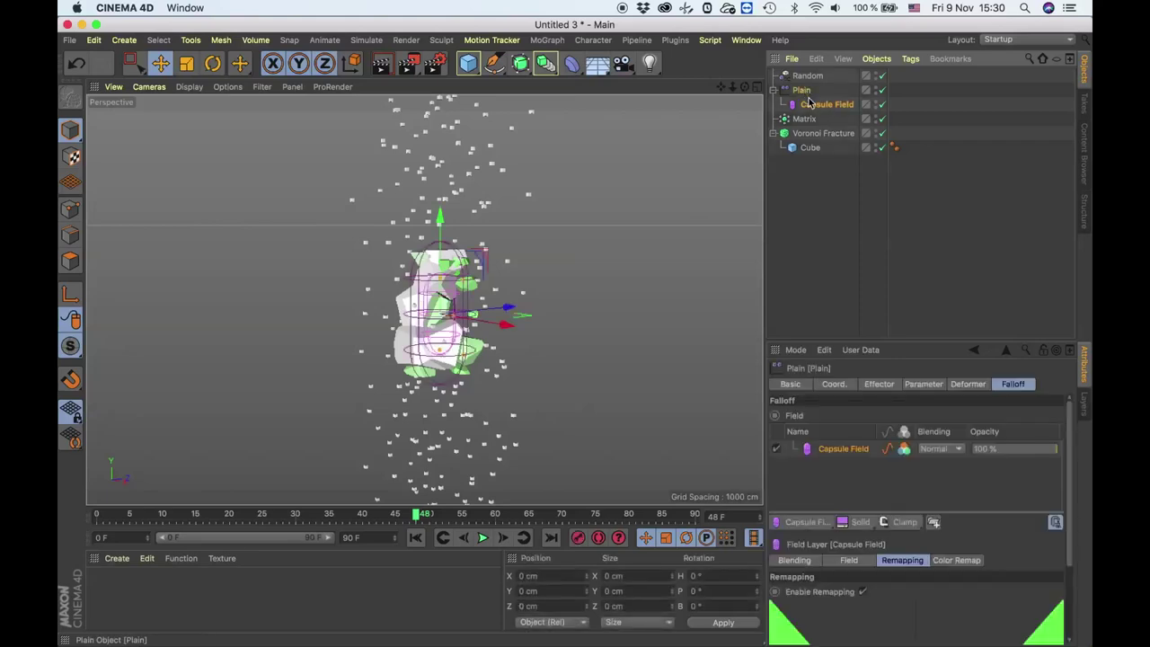
click(904, 449)
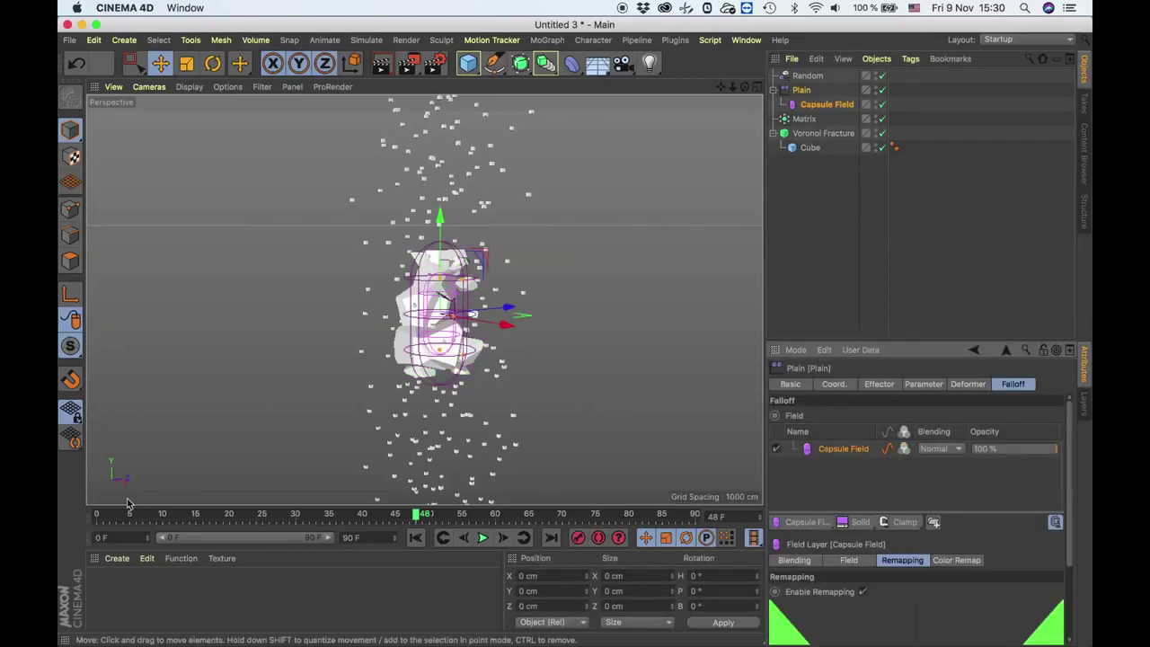
double_click(116, 585)
Make the new material Mat saturated red and apply it to the Voronoi Fracture.
double_click(104, 588)
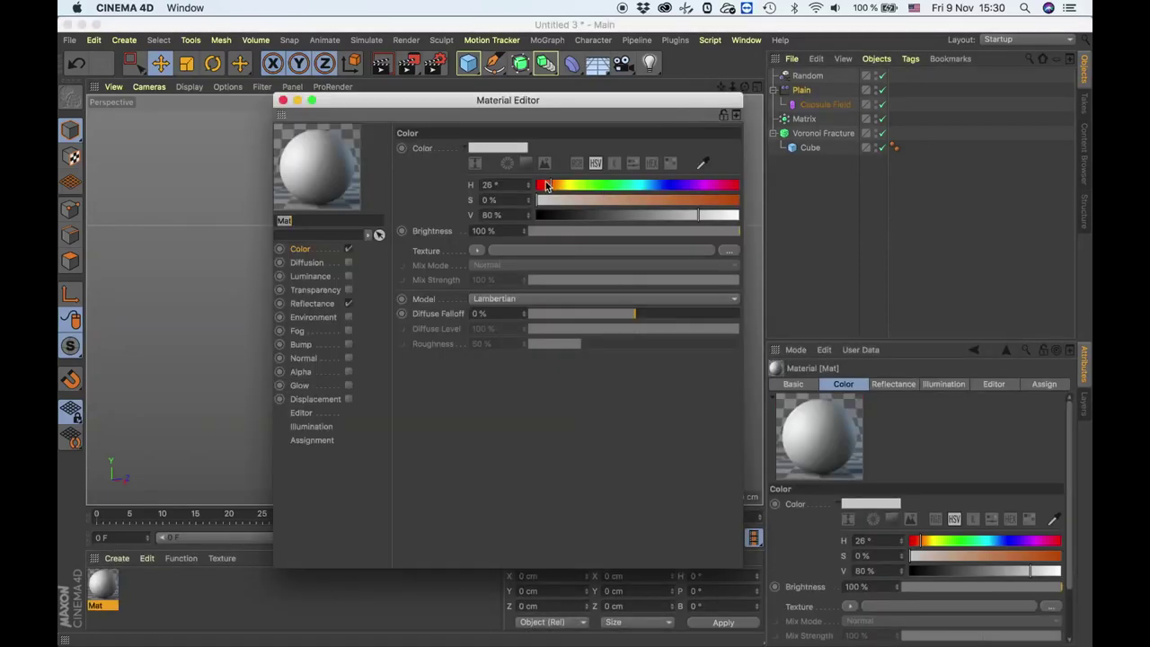
drag(550, 185, 543, 185)
drag(716, 200, 733, 199)
click(283, 100)
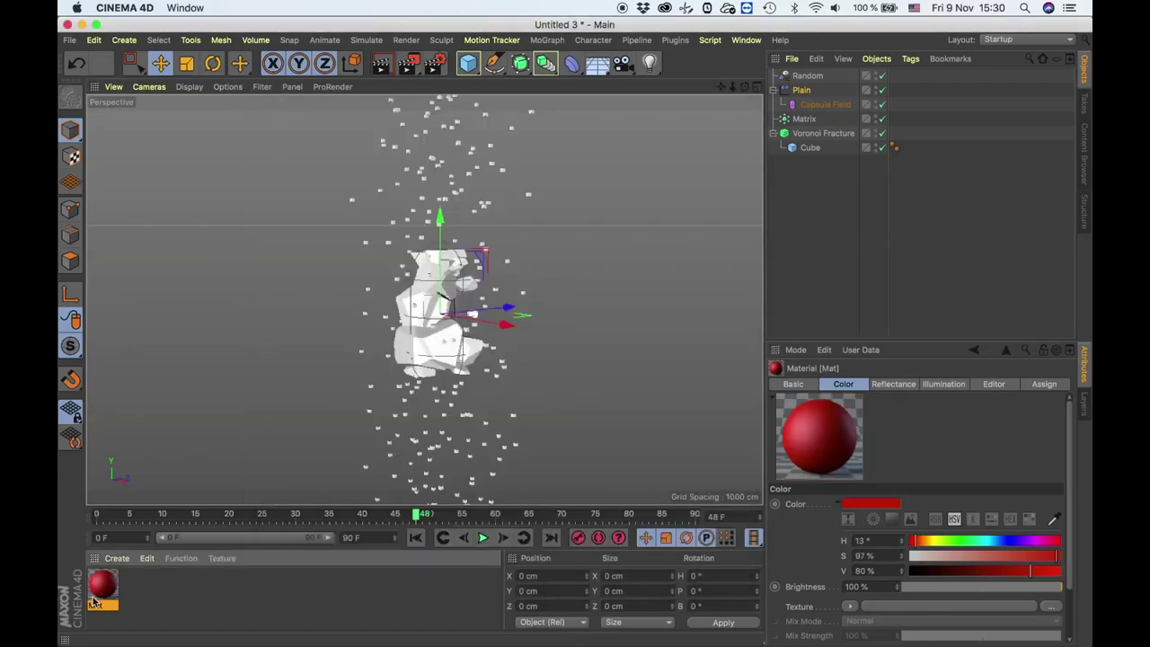
drag(828, 161, 835, 136)
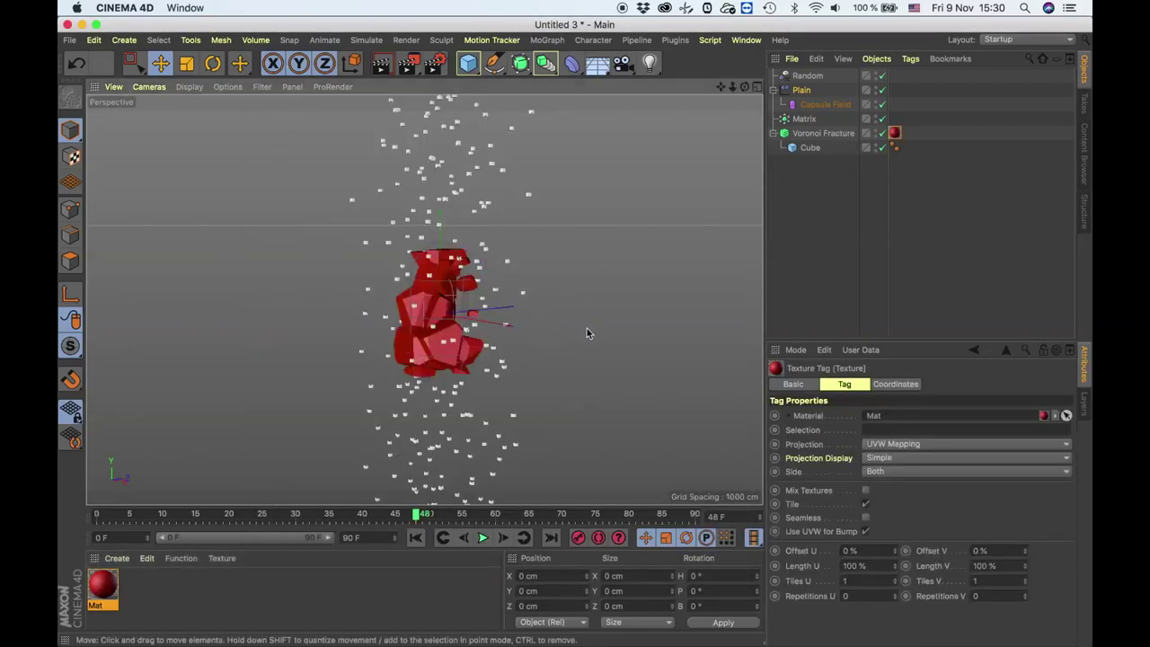
Stretch the Cube along Y to 603.471 cm tall.
scroll(602, 344, up, 3)
scroll(603, 344, up, 3)
click(809, 147)
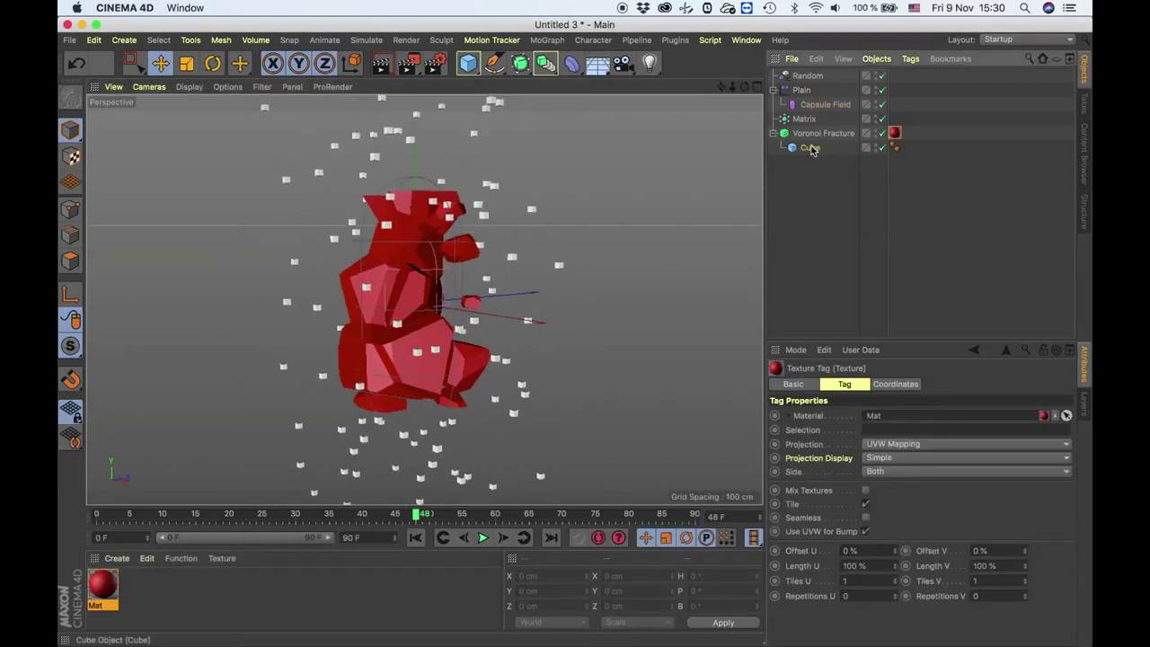
drag(415, 190, 415, 112)
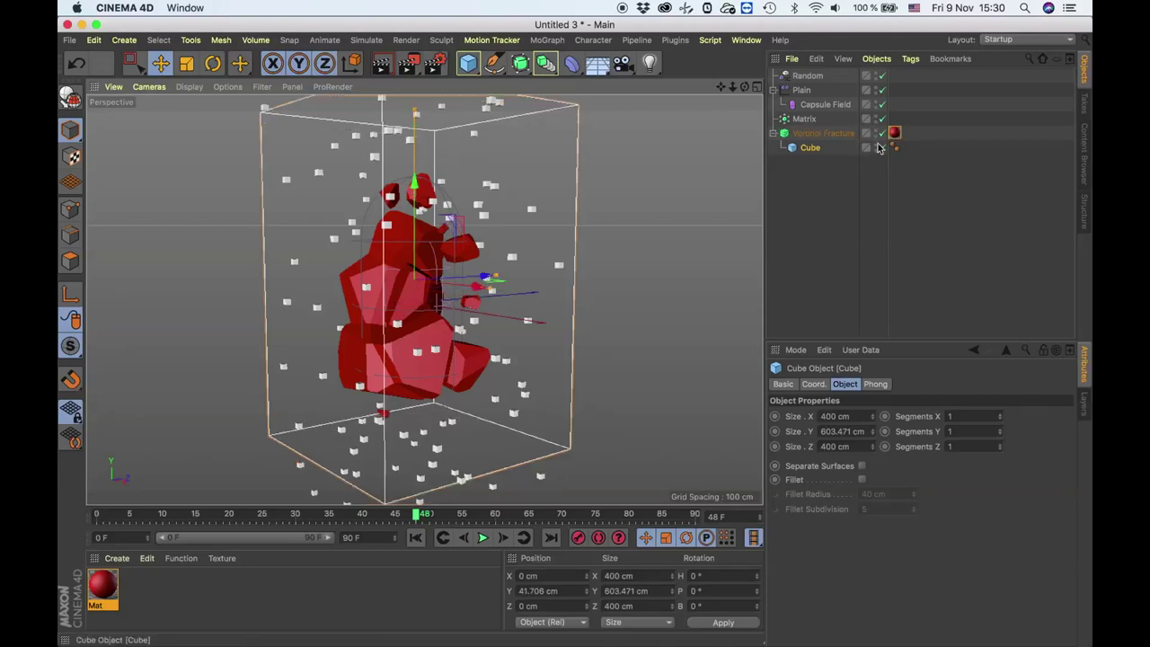
Hide the Matrix clones, play the animation from frame 0, and select Voronoi Fracture.
click(825, 118)
click(879, 120)
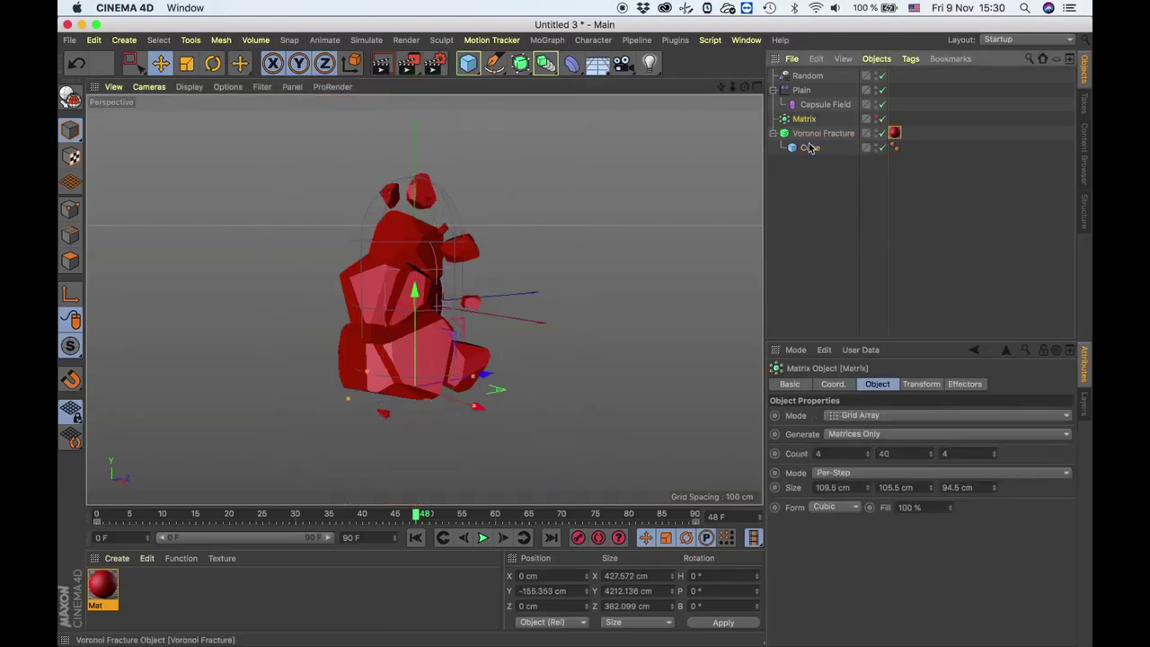
click(426, 539)
click(483, 537)
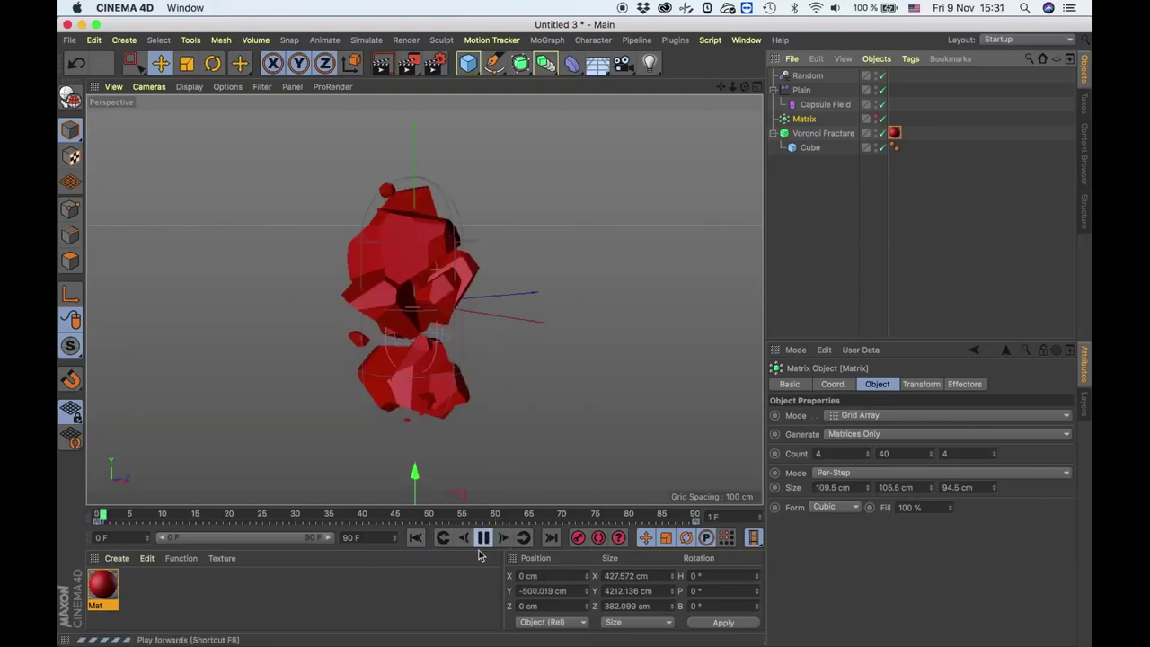
click(482, 537)
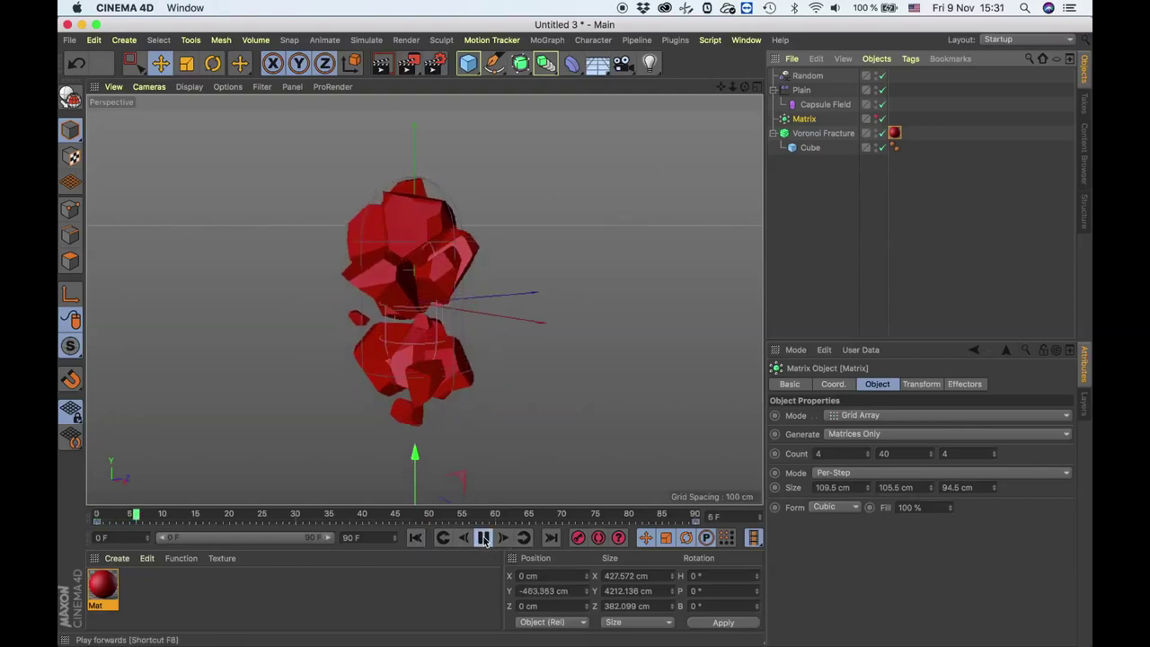
click(822, 133)
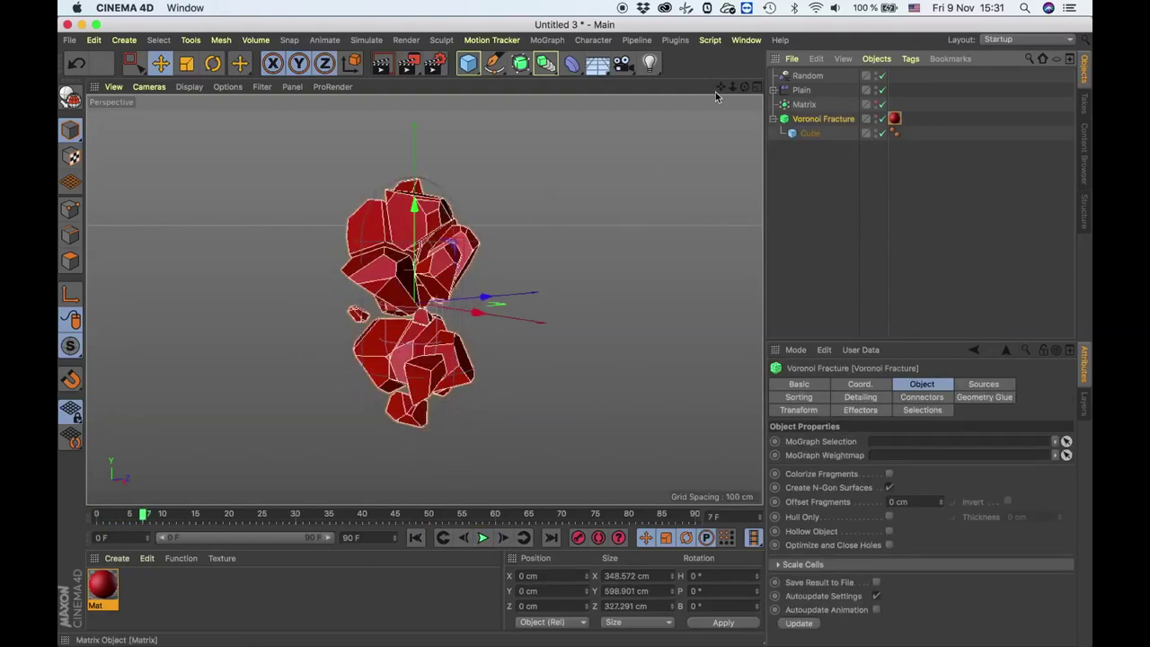
click(547, 39)
mouse_move(559, 61)
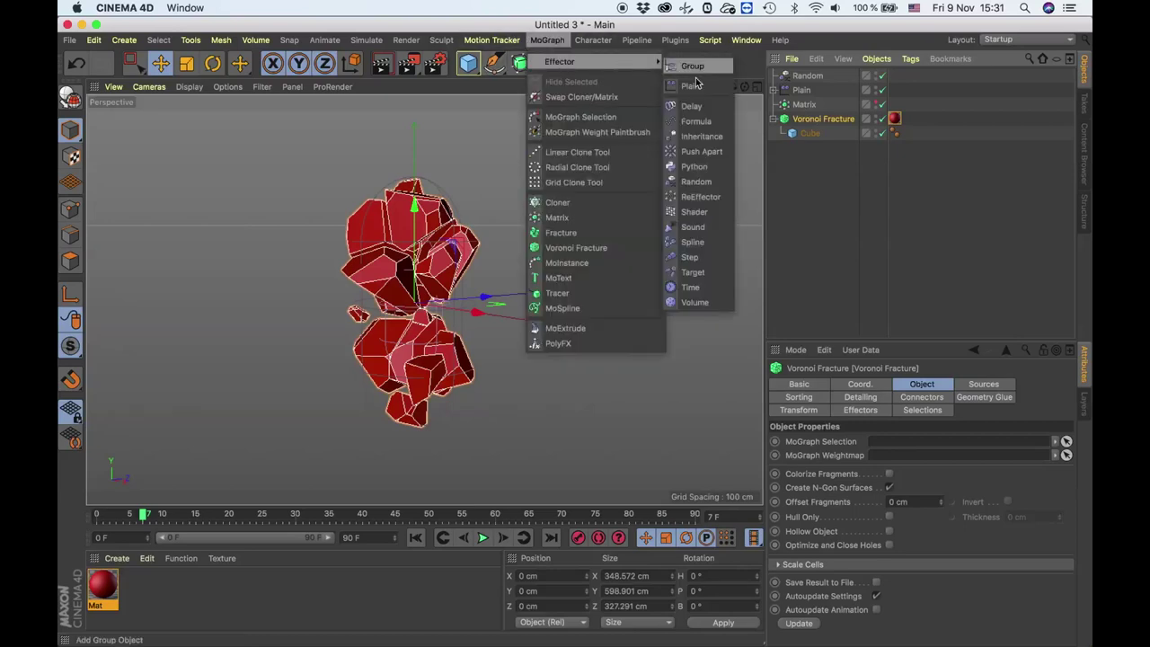
Add a Plain effector named Plain_scale with a uniform Scale of -0.9.
click(696, 85)
double_click(808, 77)
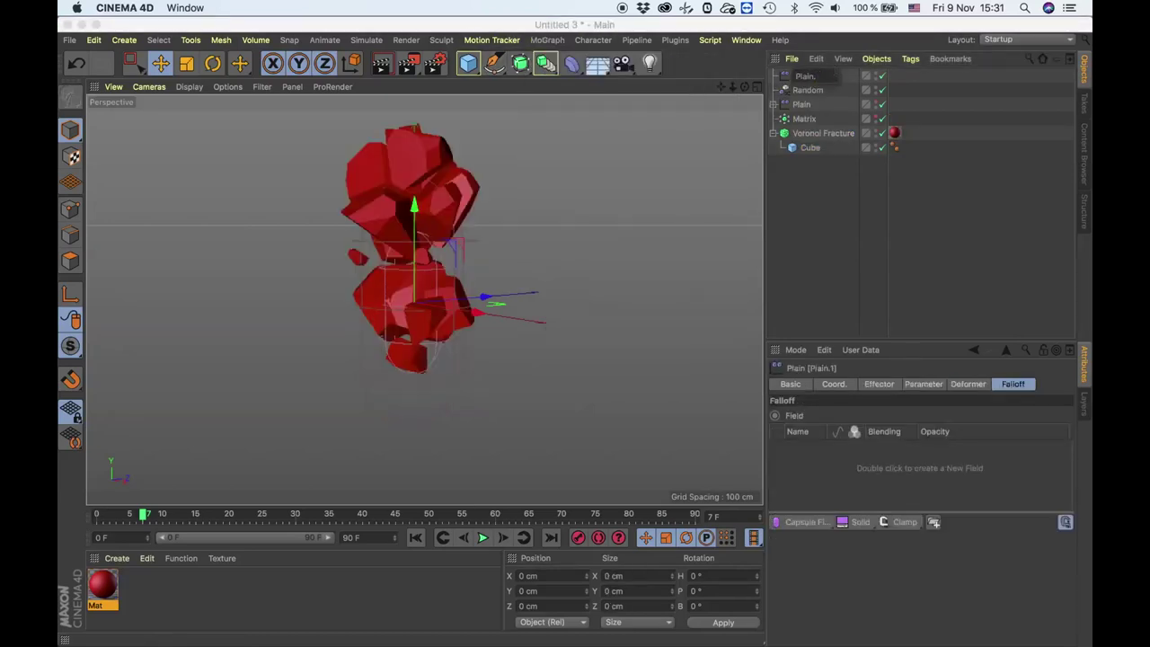
key(Return)
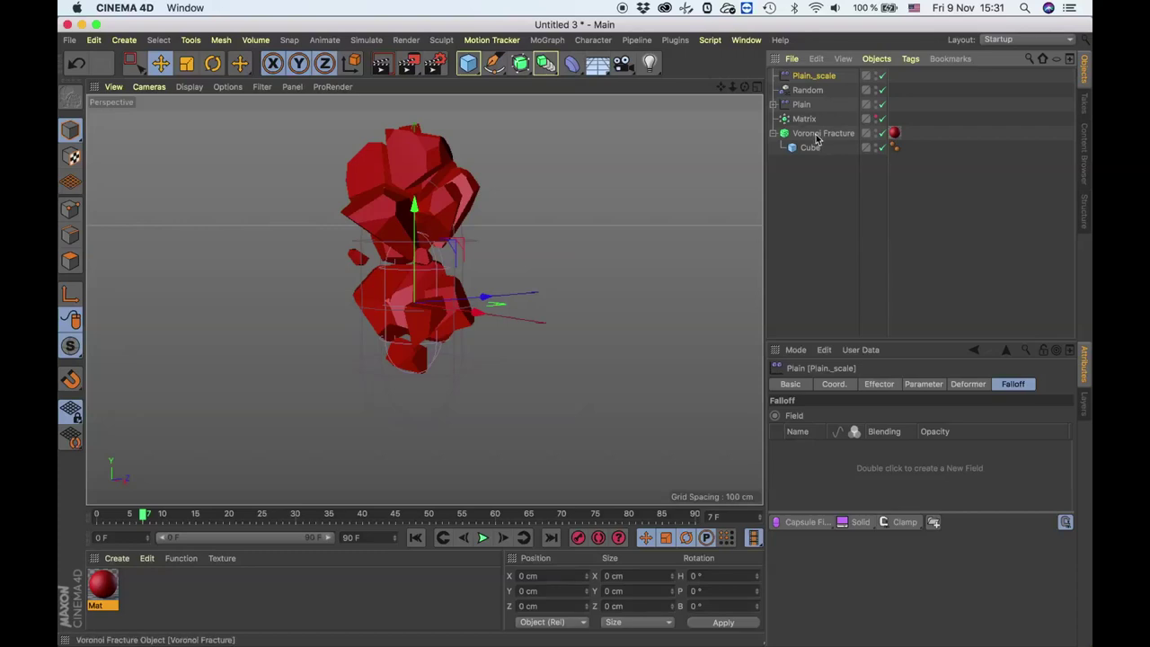
click(880, 385)
click(923, 384)
click(927, 443)
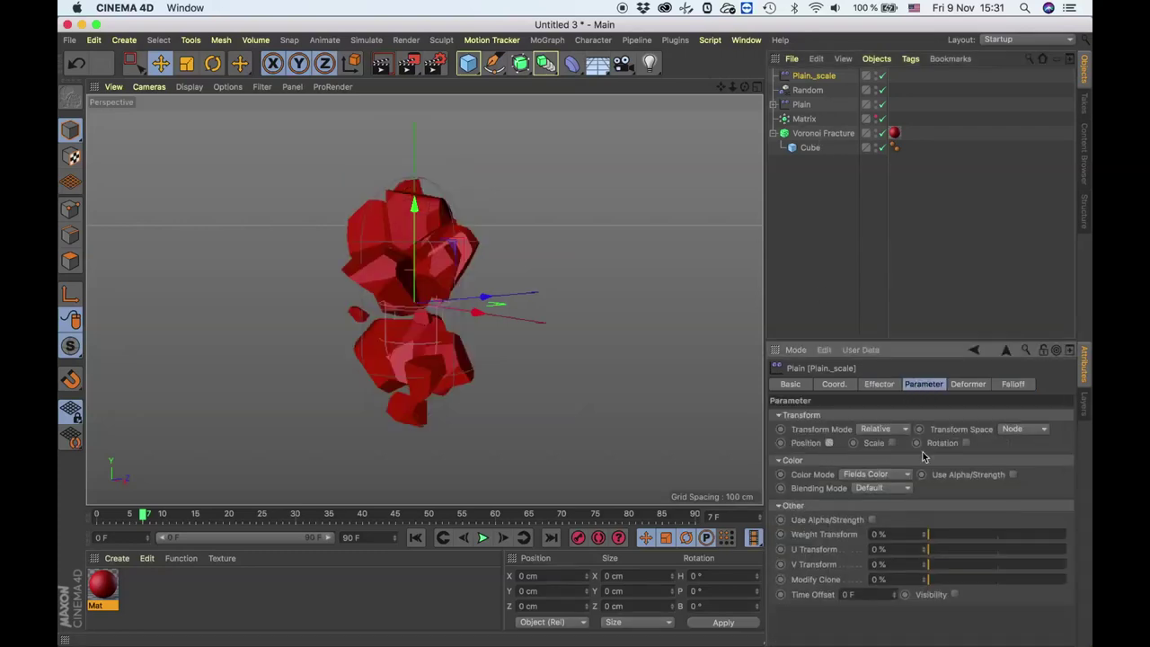
click(927, 502)
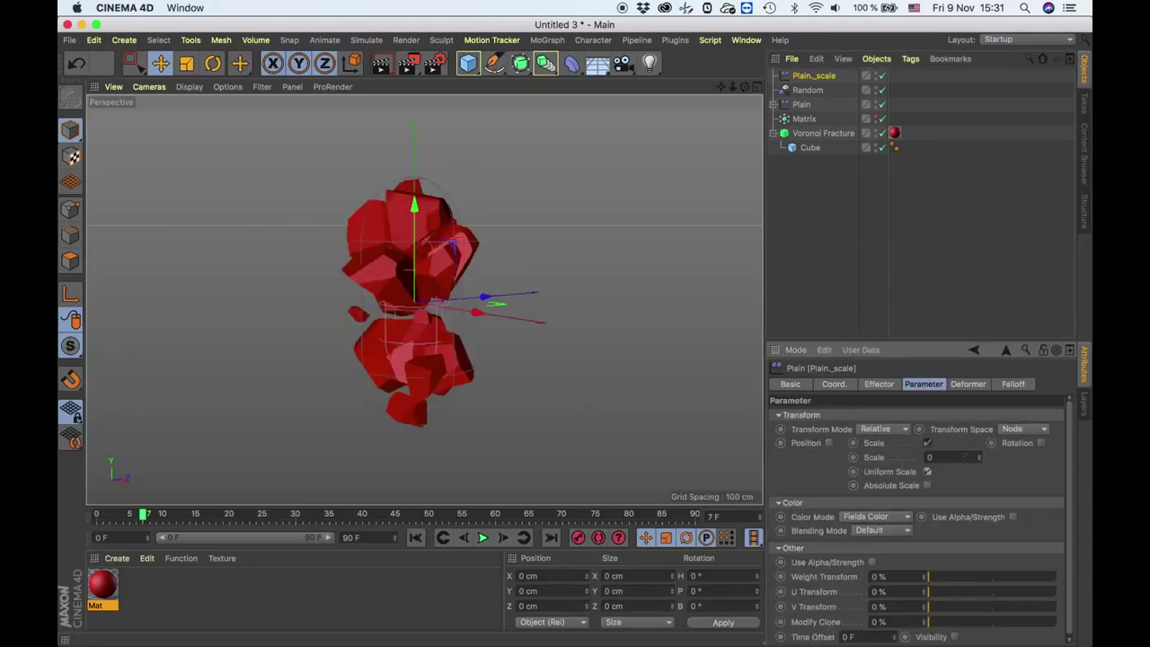
text(-0.9)
key(Return)
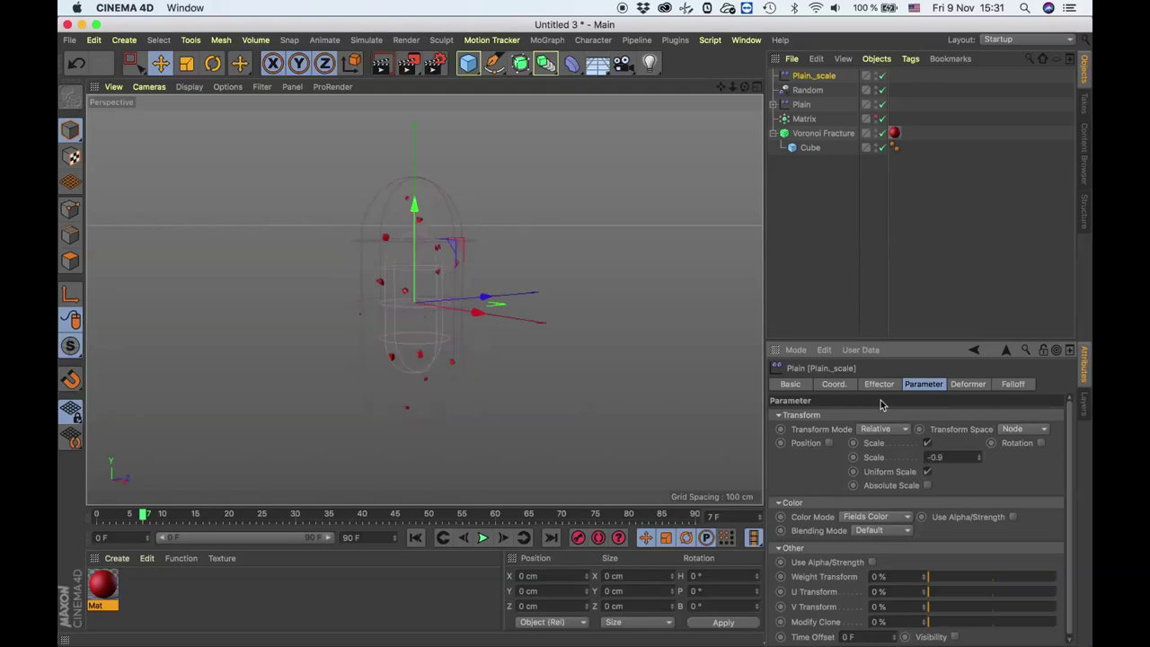
click(1012, 383)
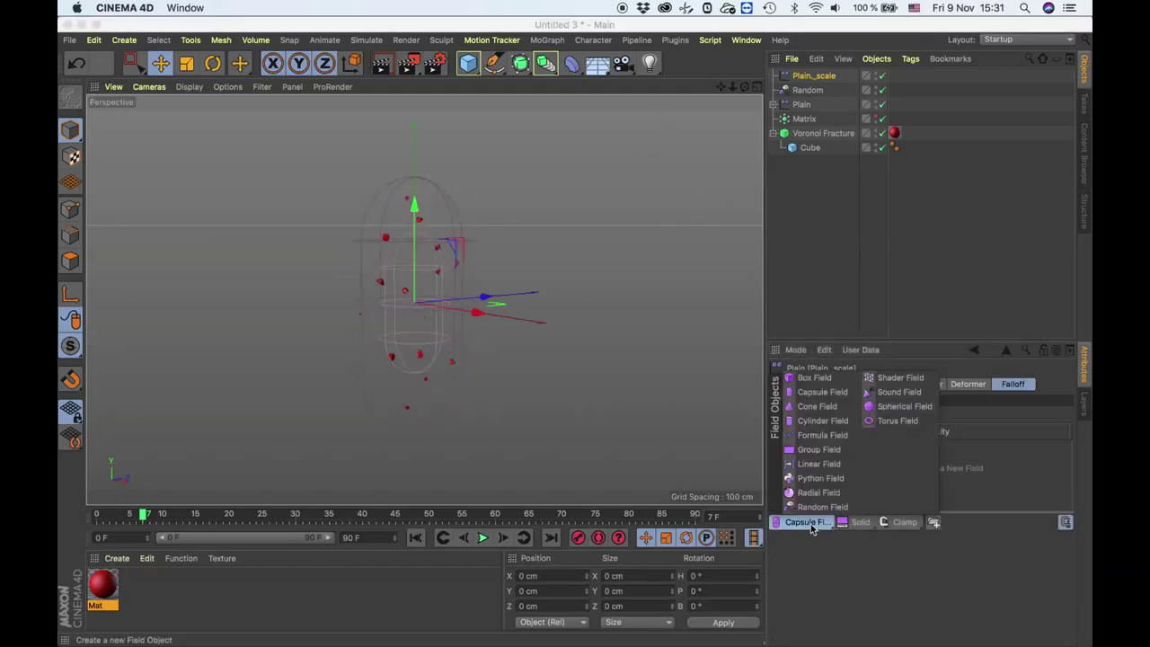
Give Plain_scale a Linear Field falloff pointing Y+, lengthened to about 151 cm.
drag(815, 519, 814, 467)
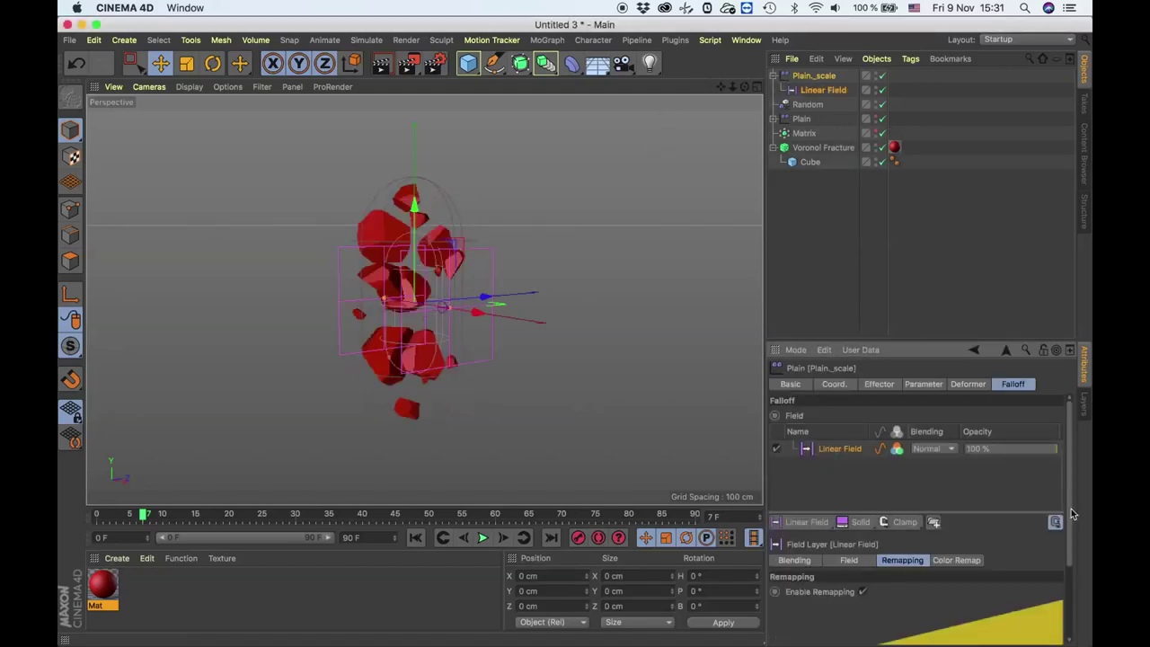
scroll(1070, 515, down, 2)
drag(934, 345, 934, 249)
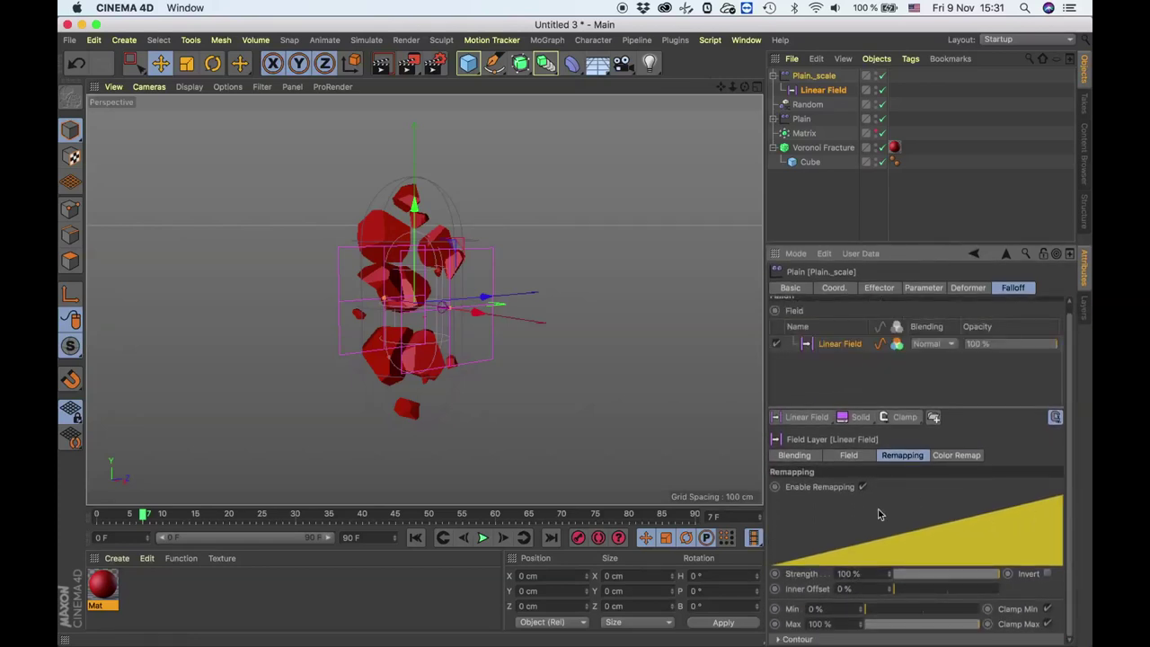
click(848, 455)
click(862, 511)
click(855, 560)
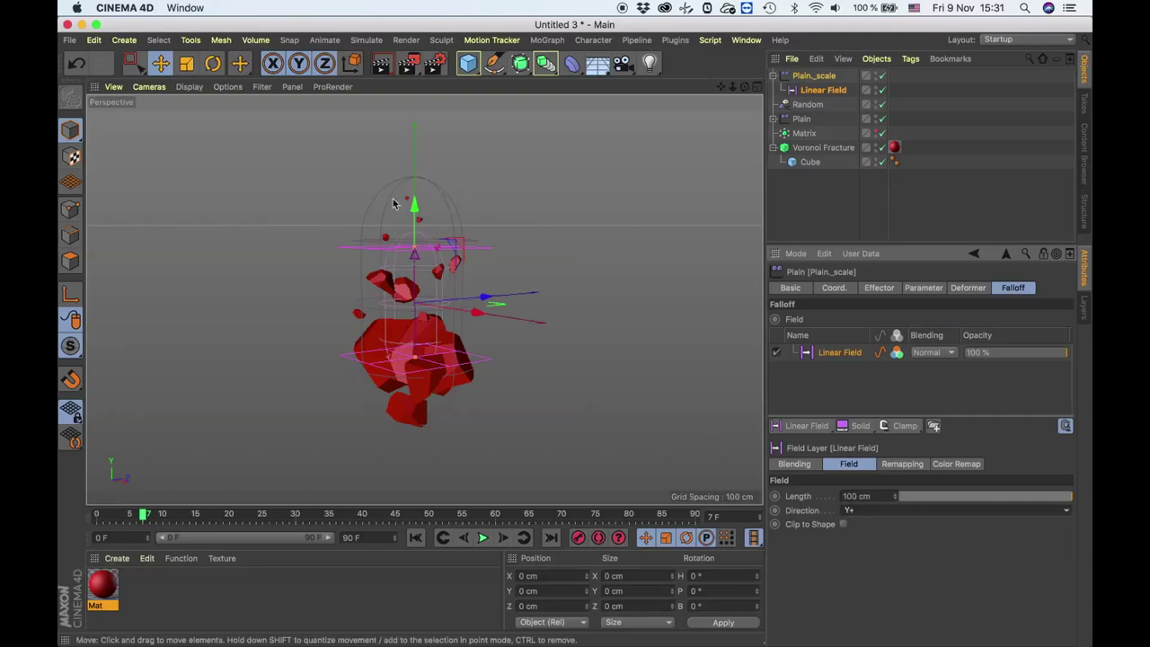
drag(414, 253, 415, 216)
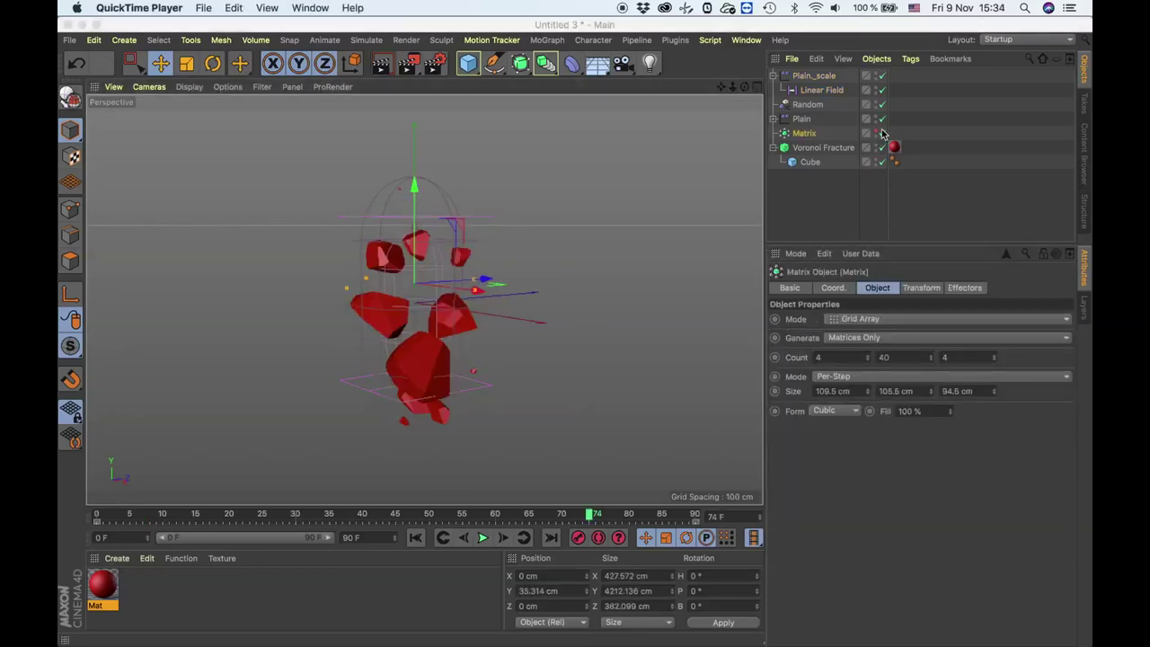
Set the Matrix size to 85.5 × 56.5 × 76.5 cm and hide its clones in the viewport.
mouse_move(932, 398)
mouse_down()
mouse_move(921, 438)
mouse_move(920, 429)
mouse_up()
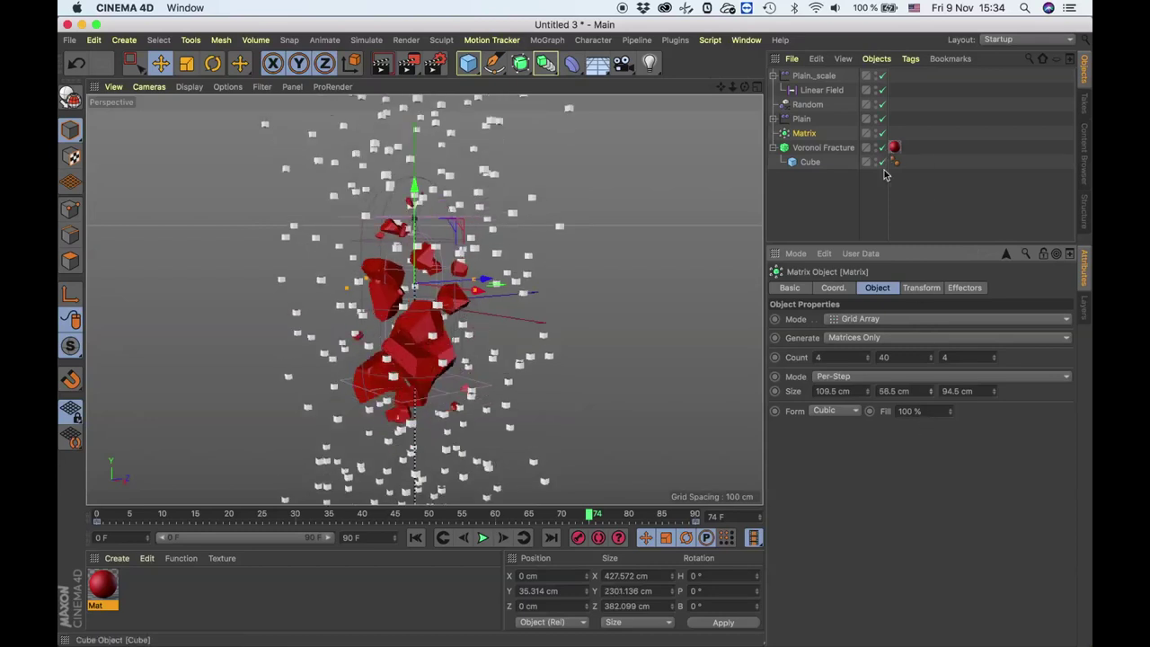
drag(870, 404, 870, 418)
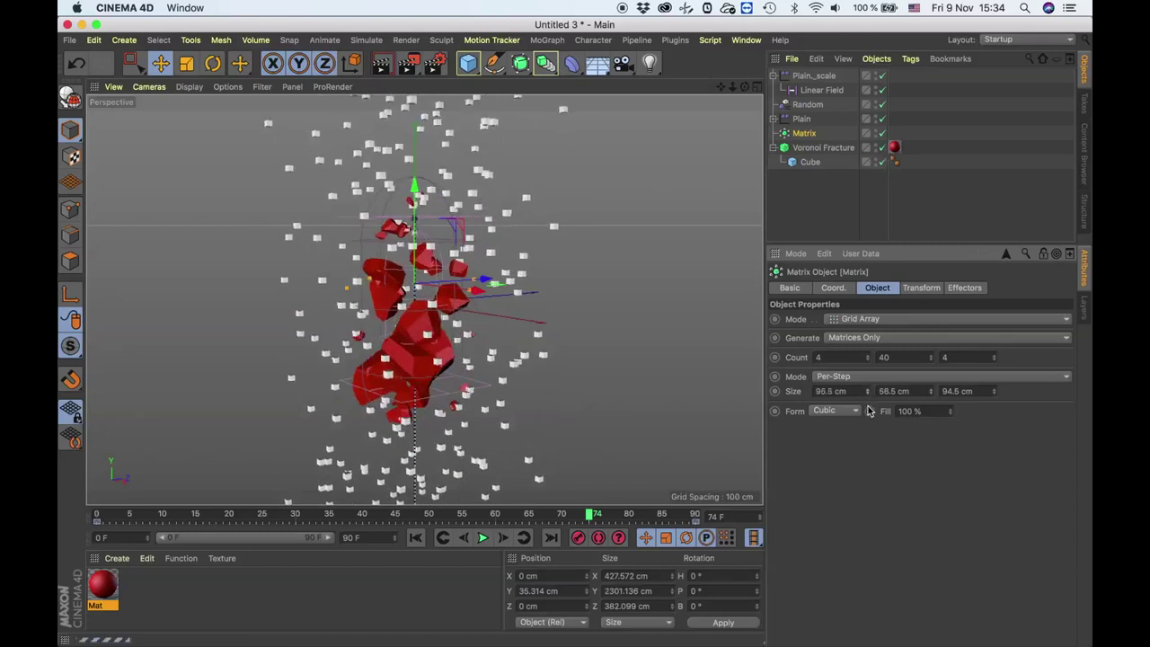
drag(993, 392, 997, 410)
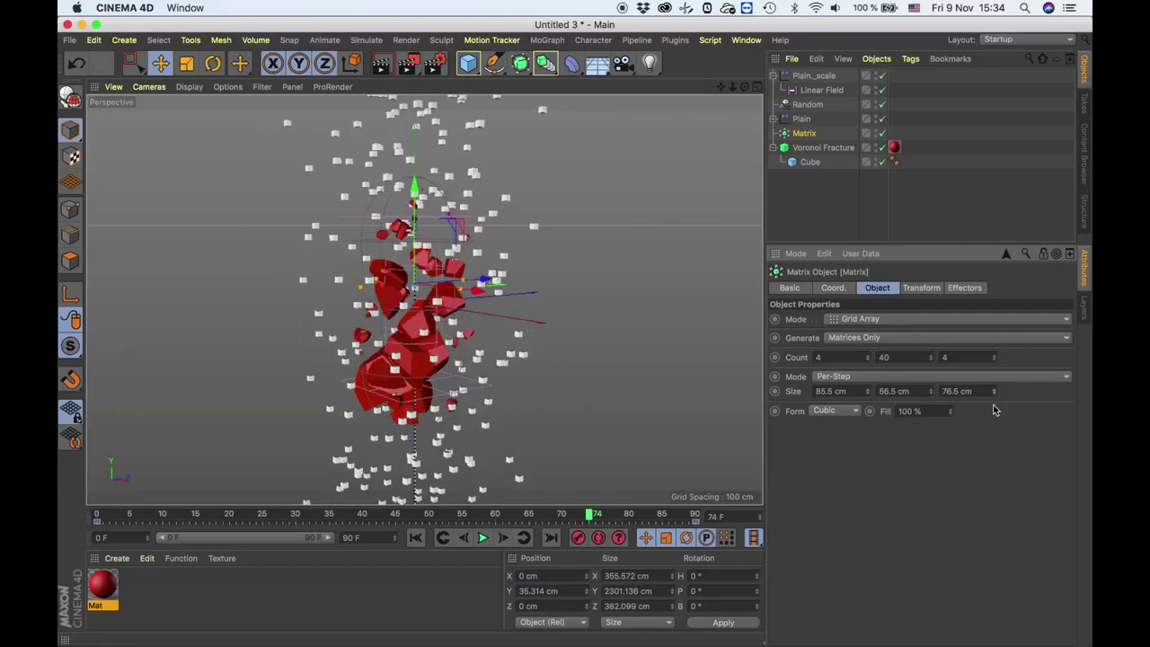
mouse_move(609, 309)
alt+mouse_down()
mouse_move(642, 324)
mouse_move(682, 310)
alt+mouse_up()
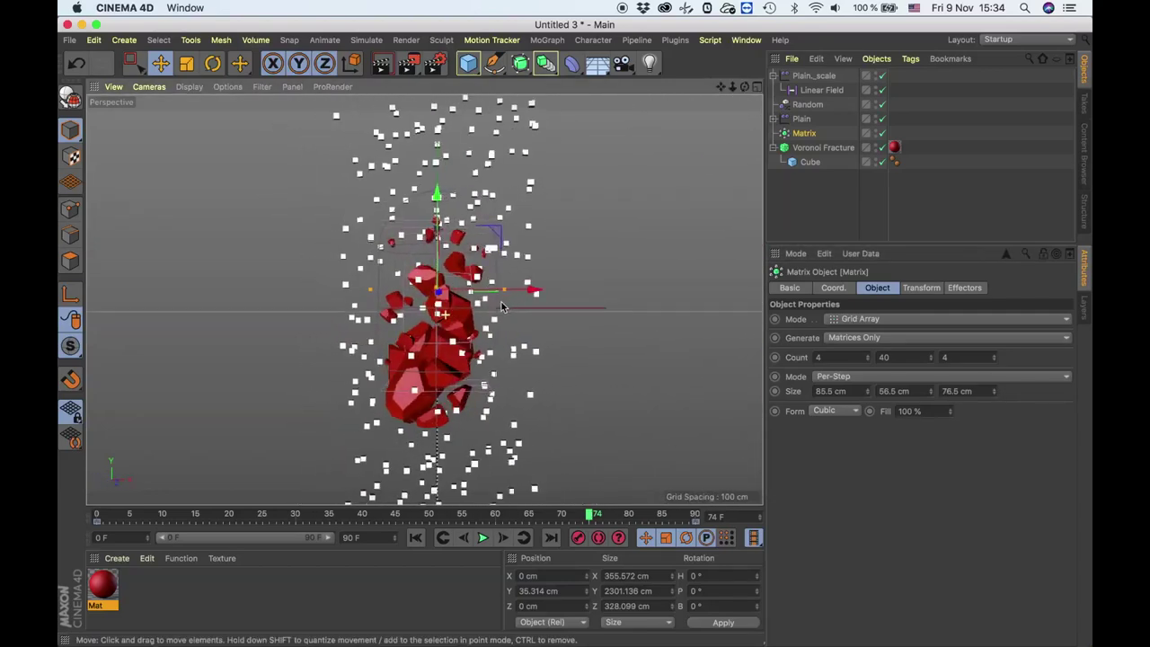
click(882, 131)
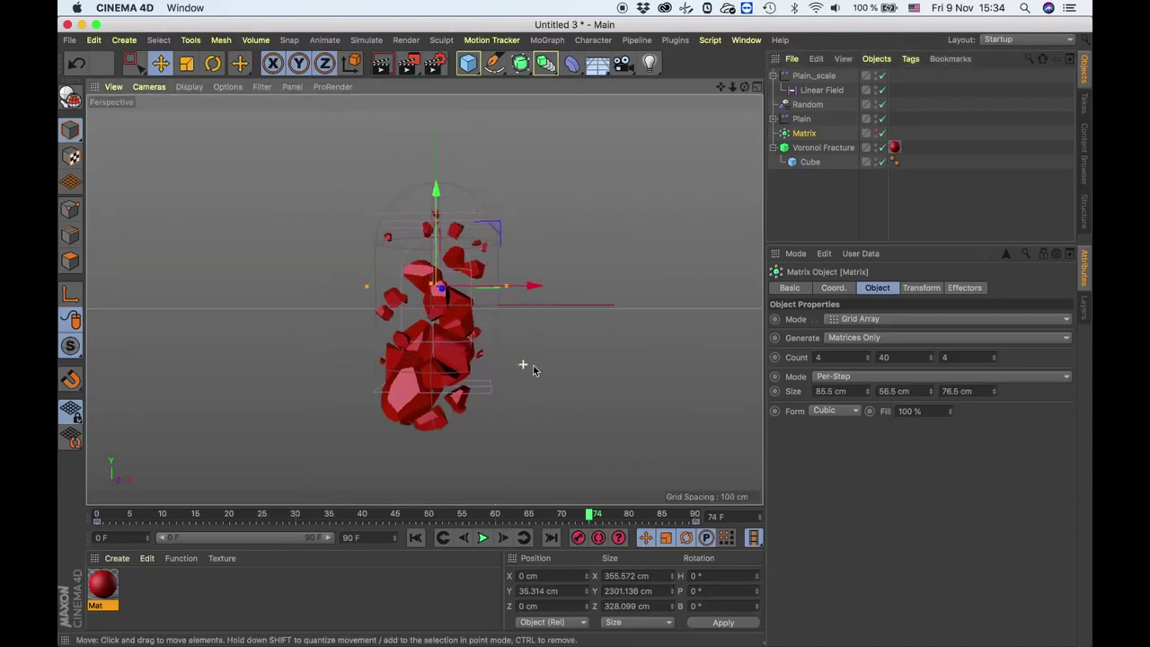
click(435, 296)
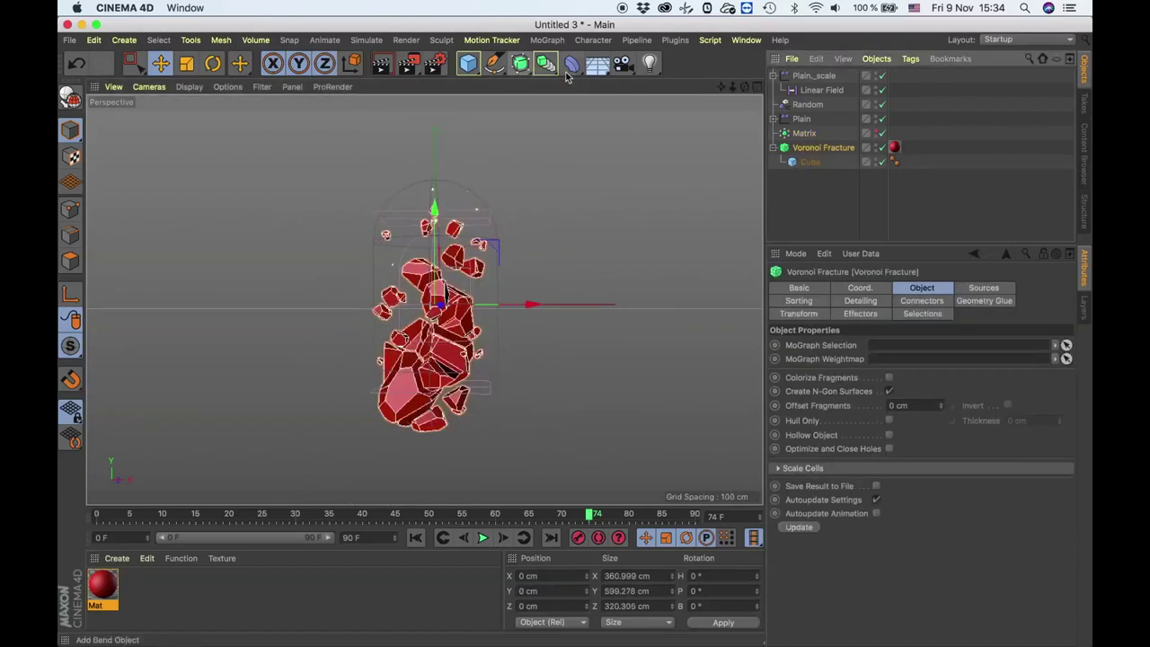
Add an FFD deformer and nest it inside Voronoi Fracture, below Cube.
click(572, 64)
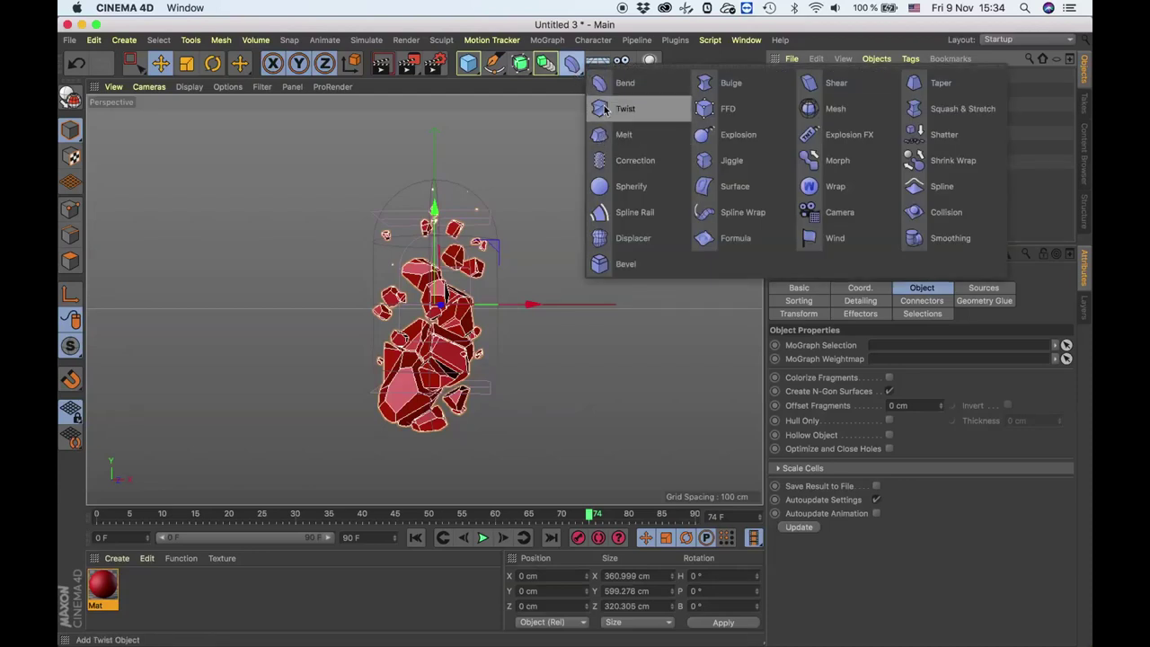
click(723, 108)
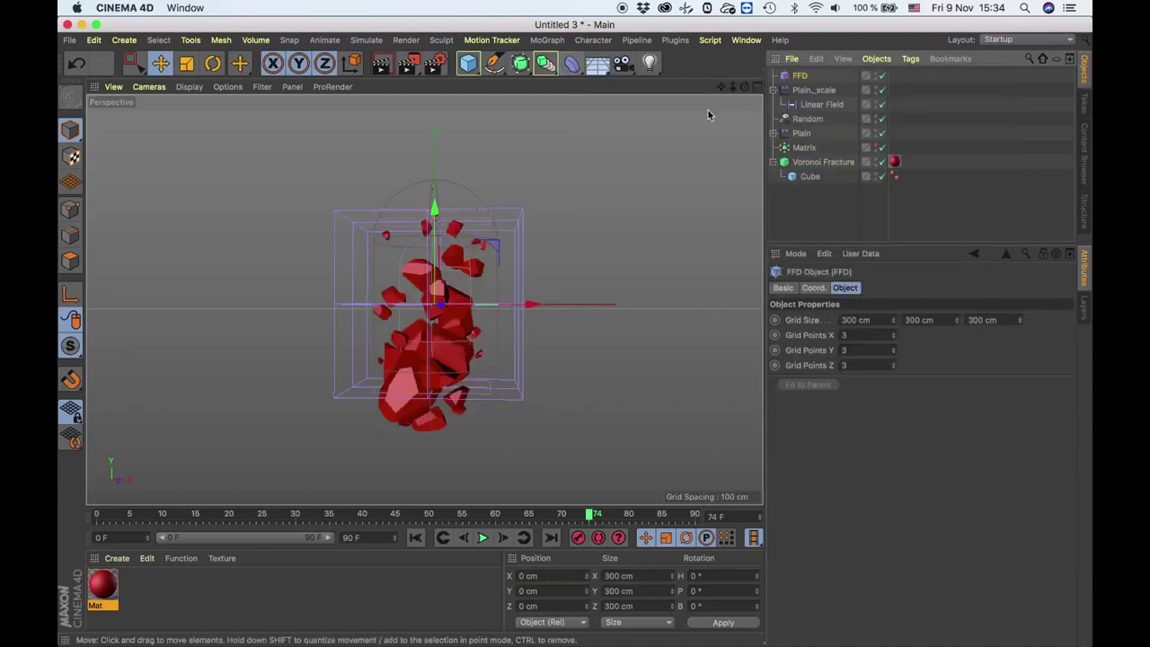
drag(803, 191, 807, 177)
Set the FFD grid points to 2×4×2 and the grid height to 402 cm.
click(849, 334)
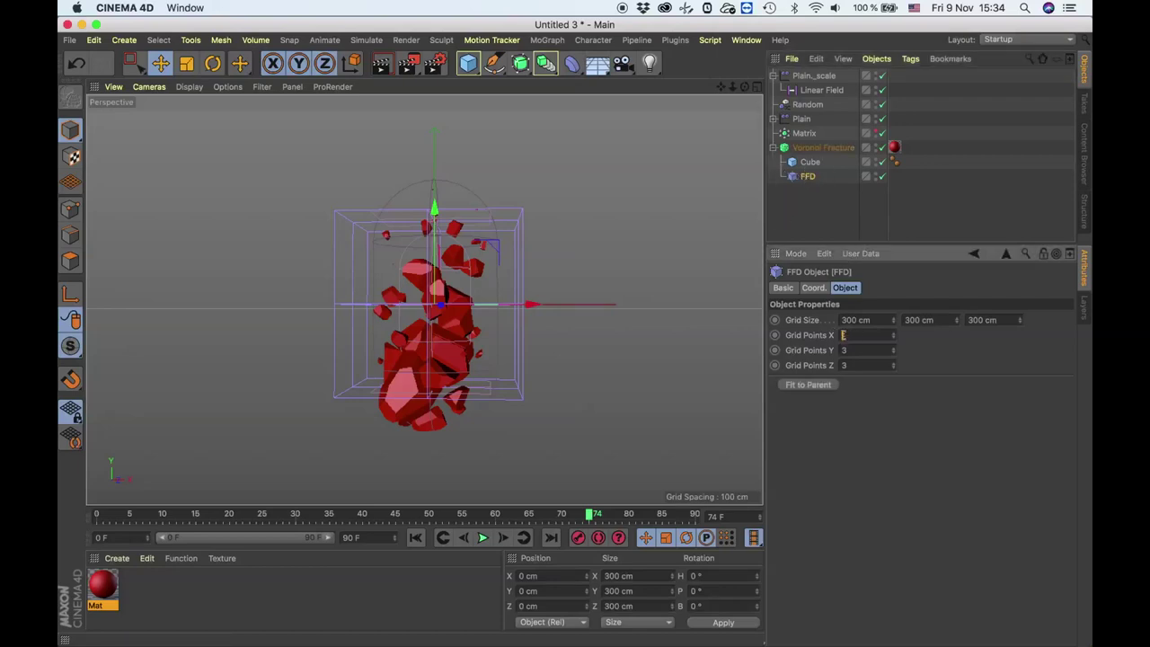
text(2)
click(865, 364)
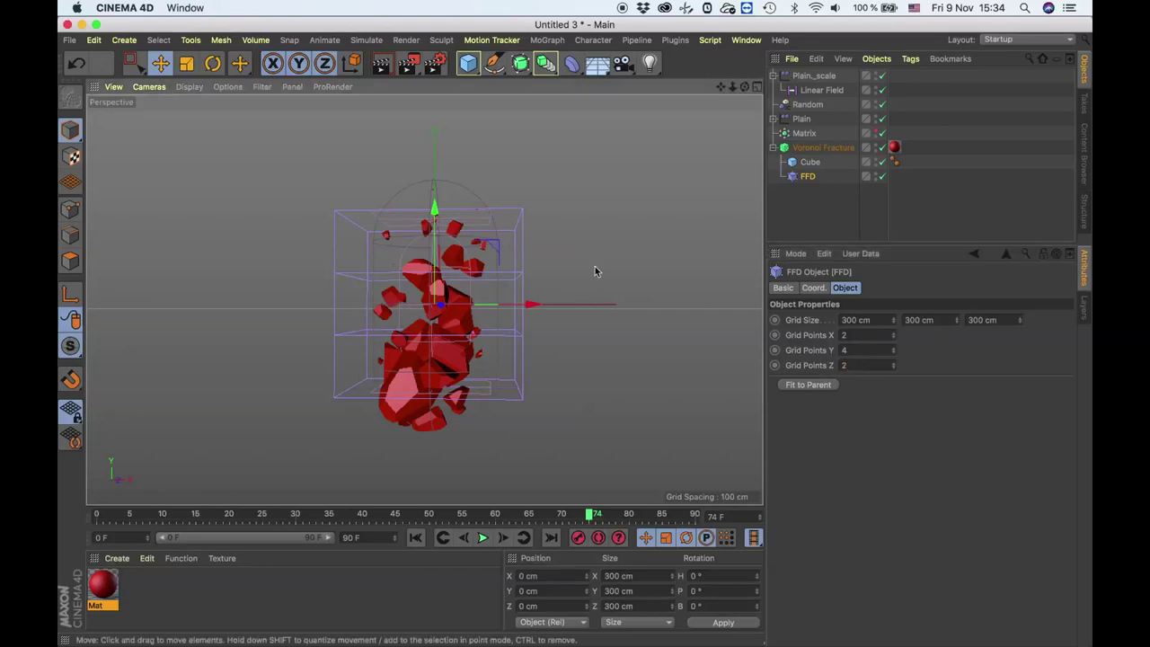
click(956, 319)
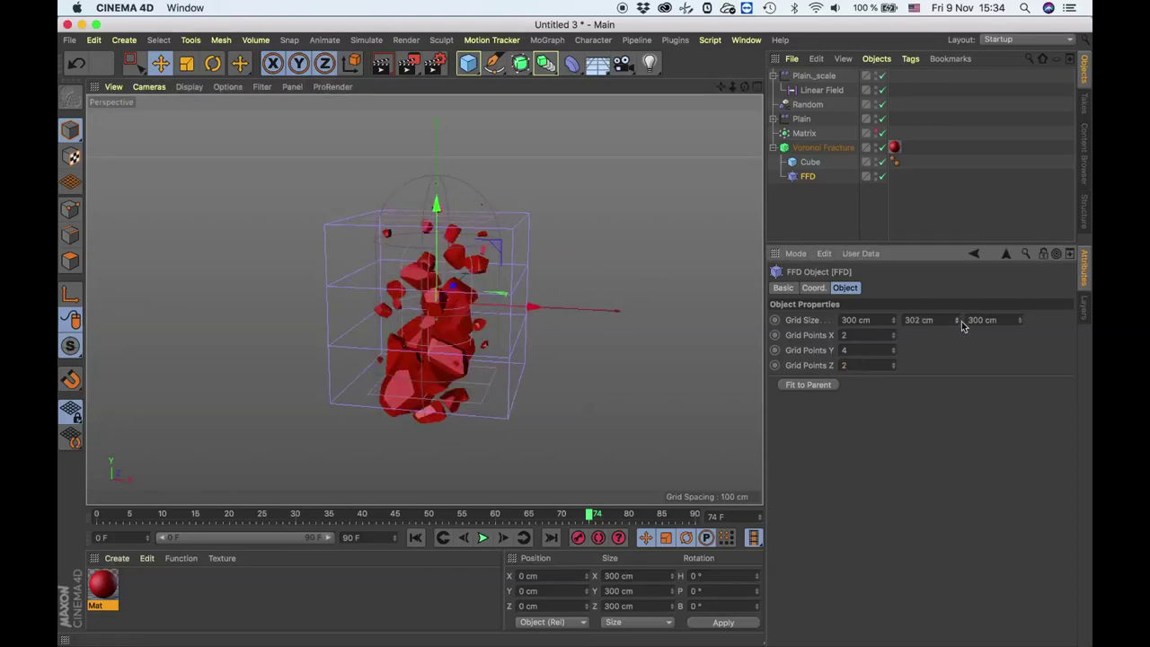
drag(965, 218, 966, 210)
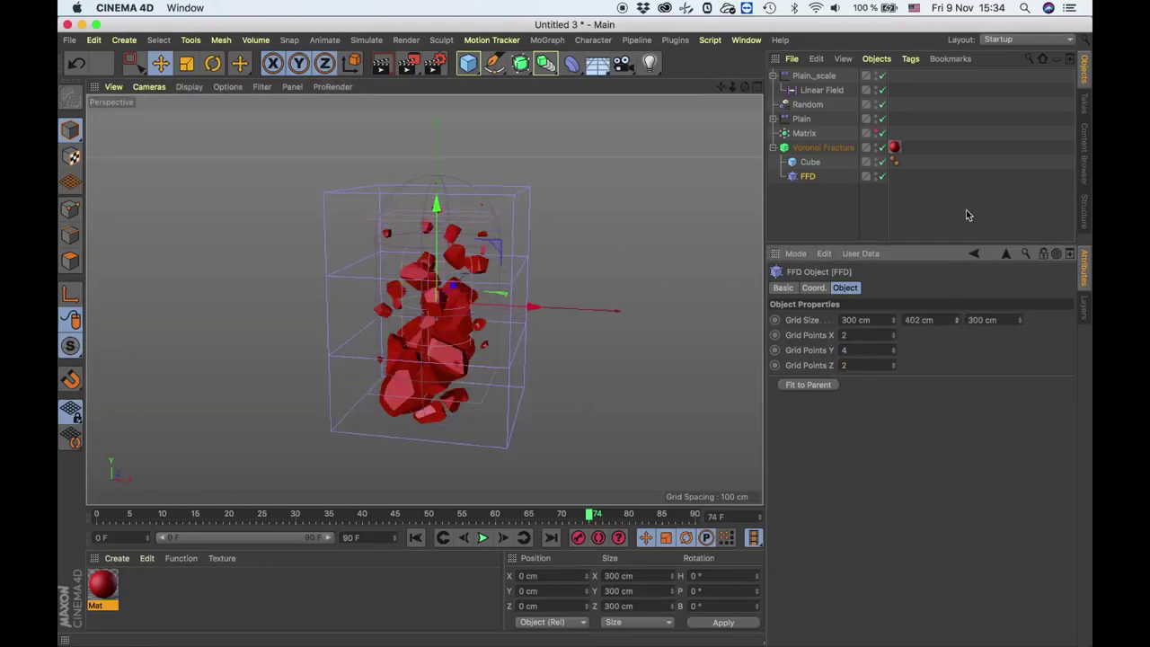
alt+drag(567, 316, 349, 237)
click(957, 318)
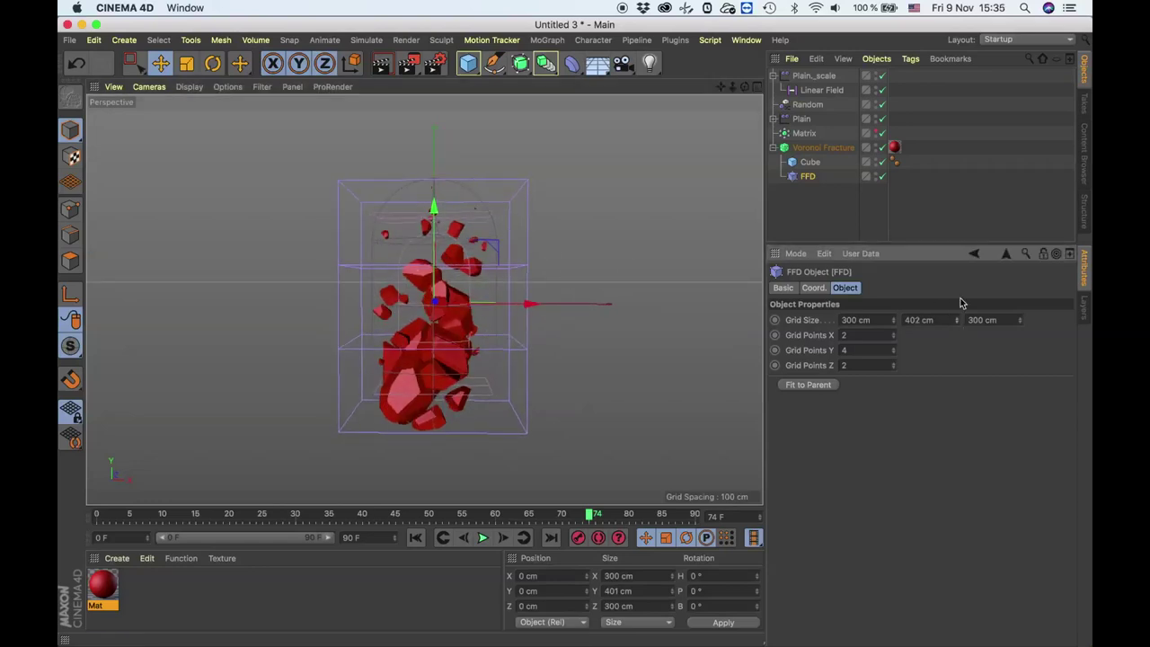
click(70, 208)
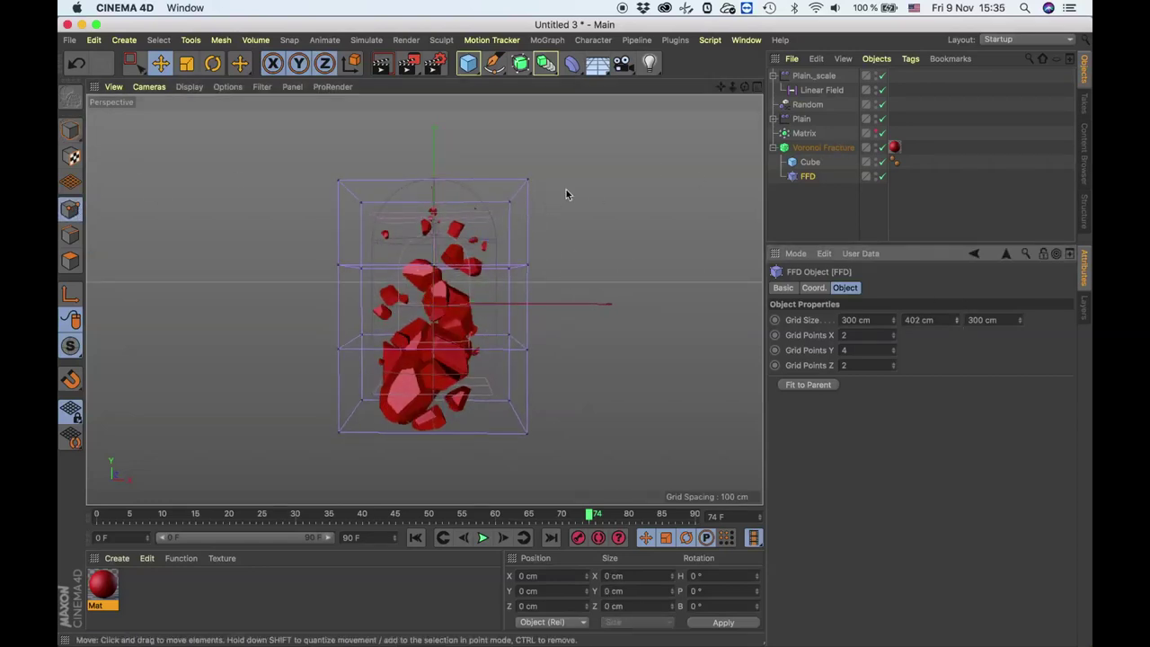
Select the top row of FFD cage points and scale them inward.
key(0)
drag(604, 148, 295, 228)
key(t)
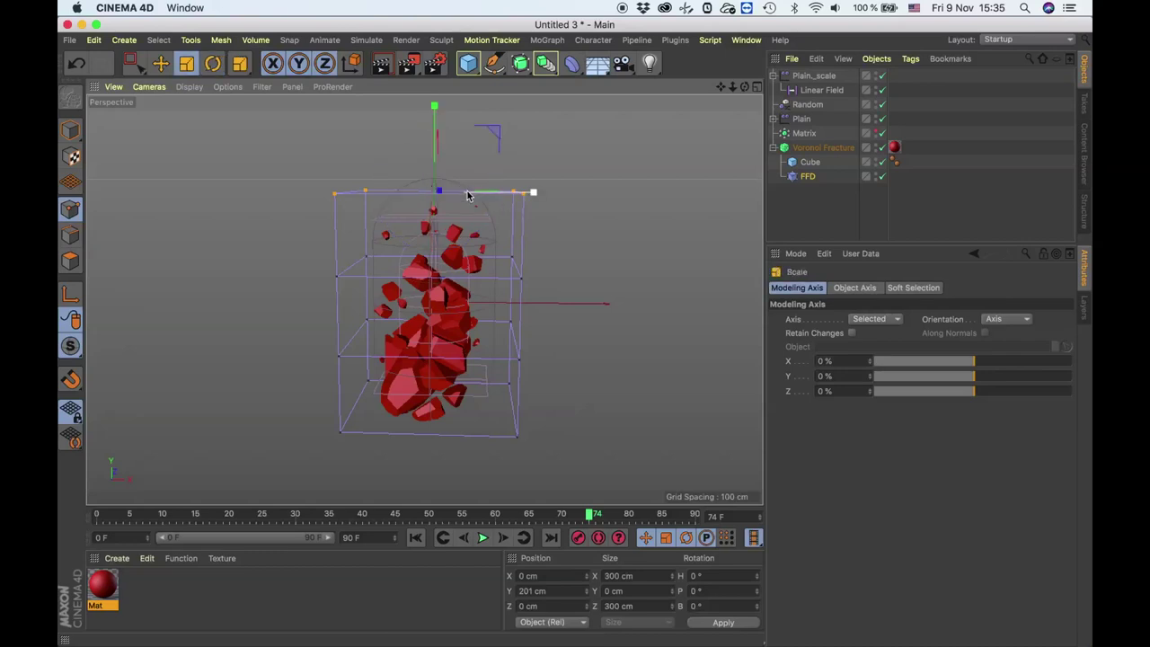
alt+drag(467, 195, 547, 234)
mouse_move(490, 185)
mouse_down()
mouse_move(333, 249)
mouse_move(272, 303)
mouse_move(215, 387)
mouse_up()
mouse_move(404, 296)
alt+mouse_down()
mouse_move(534, 252)
mouse_move(315, 300)
alt+mouse_up()
Narrow the middle of the FFD cage inward.
key(0)
key(e)
drag(554, 237, 367, 289)
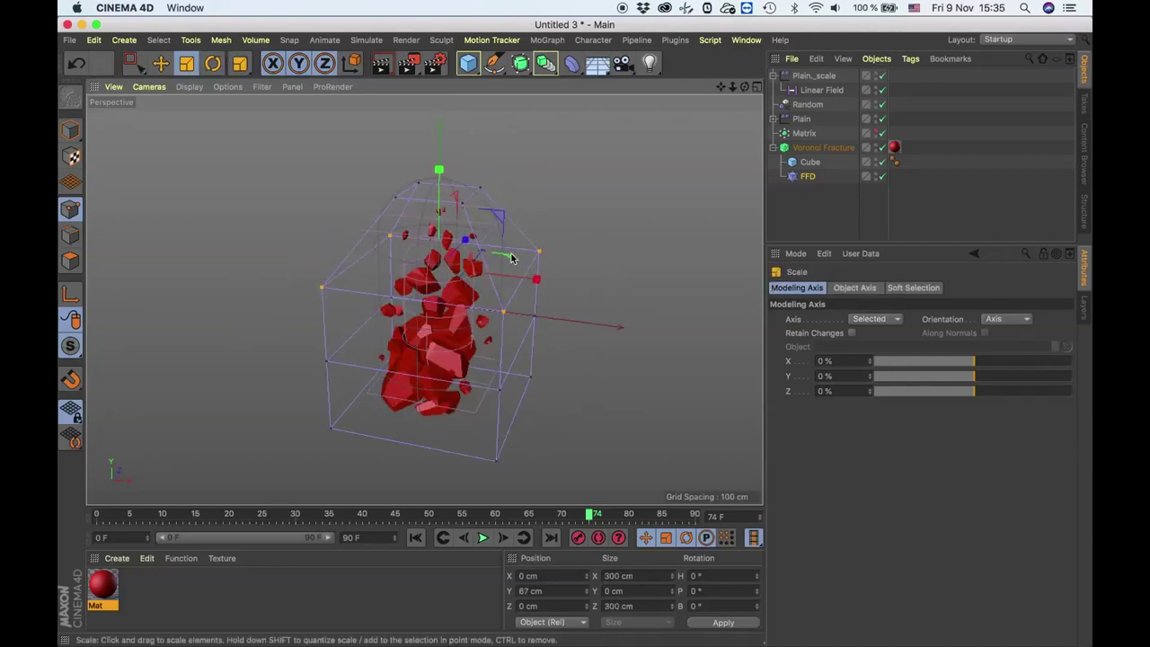
drag(314, 316, 312, 313)
From a more level view, select the top ring of cage points and rotate it slightly.
key(0)
alt+drag(521, 231, 533, 186)
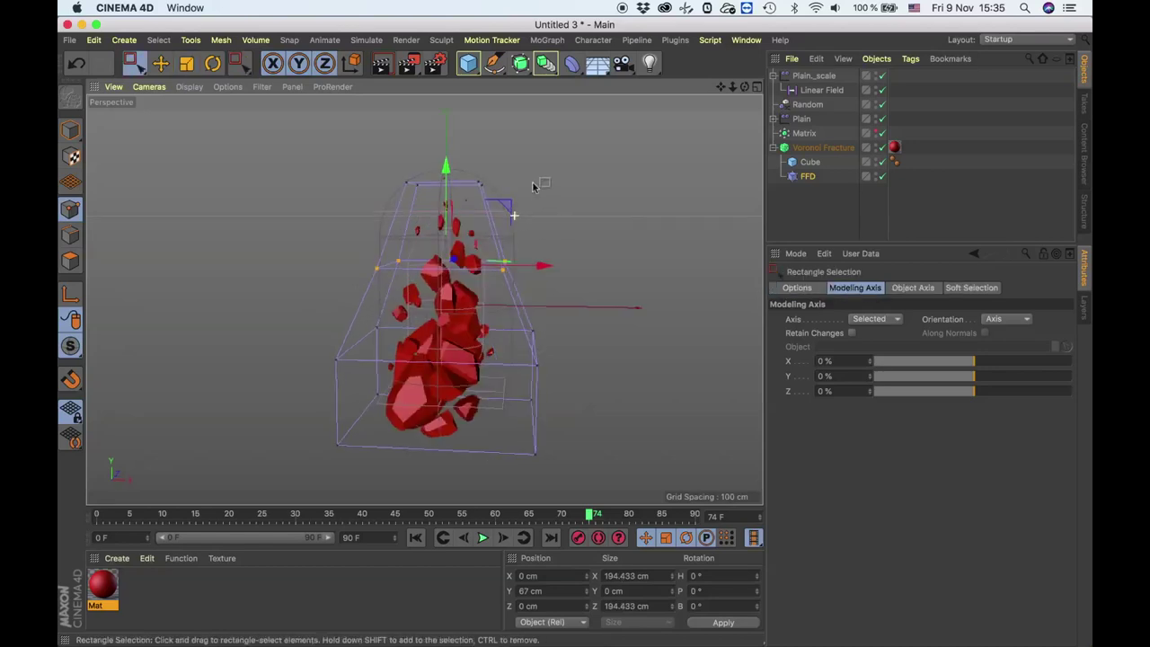
mouse_move(386, 166)
mouse_down()
mouse_move(550, 199)
mouse_move(482, 199)
mouse_move(490, 238)
mouse_move(511, 206)
mouse_move(492, 227)
mouse_up()
key(t)
key(r)
key(ctrl+z)
key(0)
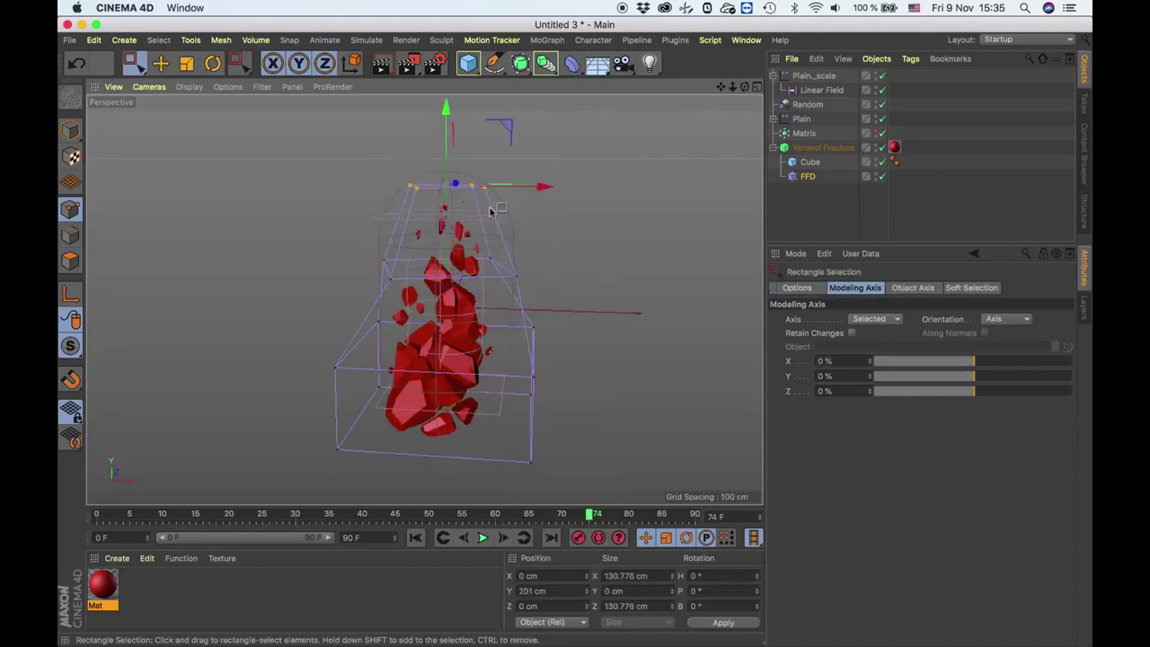
key(r)
drag(485, 189, 453, 186)
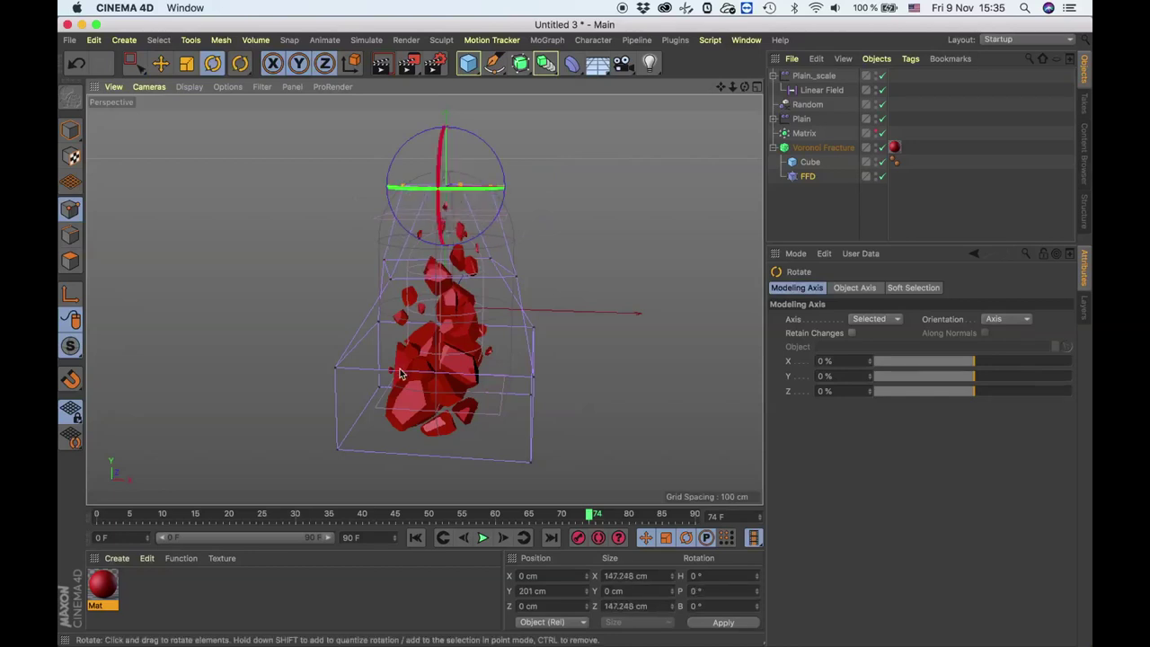
Shrink the bottom row of cage points inward and tilt it by -15°.
alt+drag(400, 371, 359, 351)
key(0)
drag(314, 319, 624, 436)
key(e)
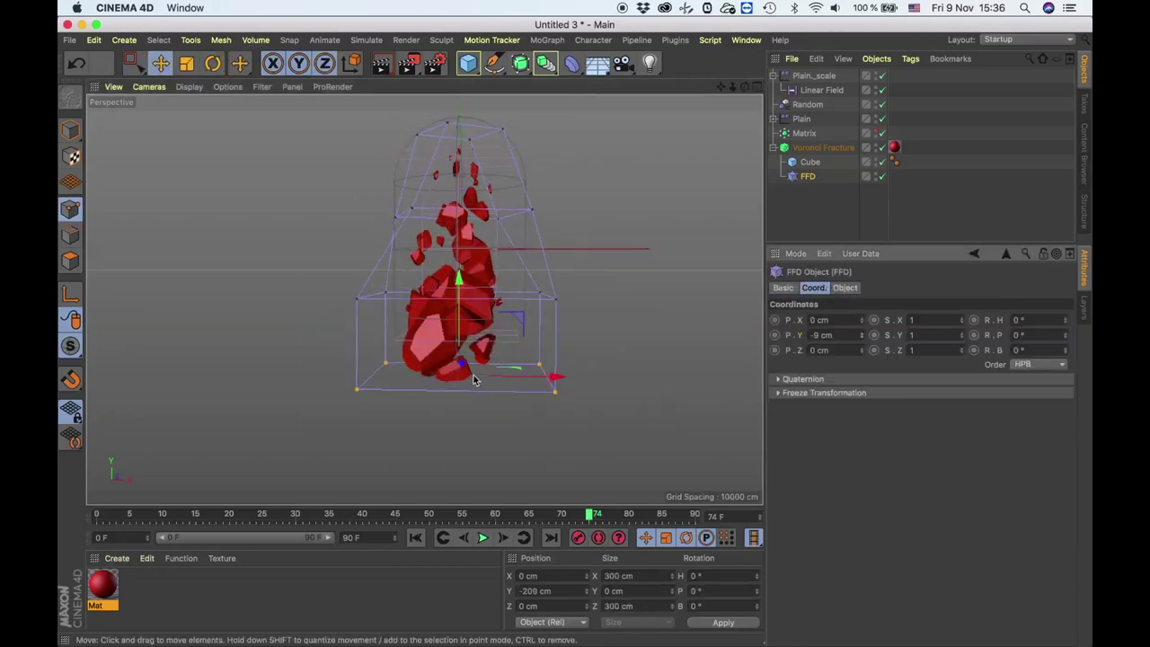
key(t)
drag(513, 378, 382, 398)
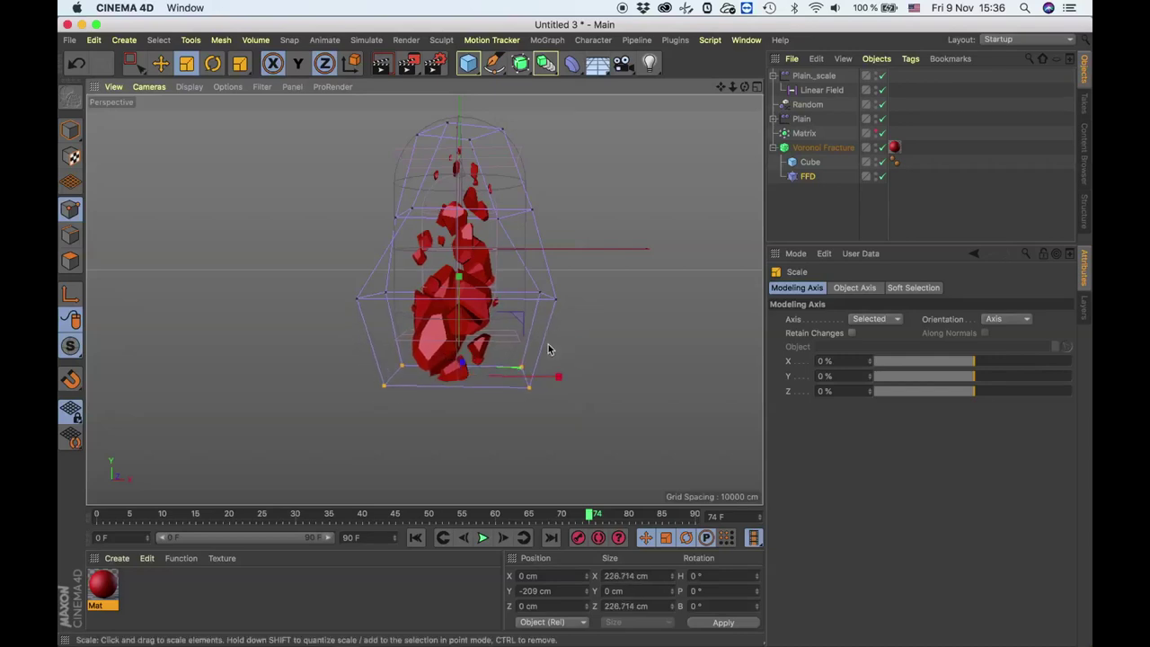
key(r)
drag(503, 385, 458, 386)
Widen the middle row of cage points slightly, then rewind the animation to frame 0.
key(0)
drag(598, 271, 318, 324)
key(t)
drag(547, 267, 572, 263)
drag(167, 239, 329, 334)
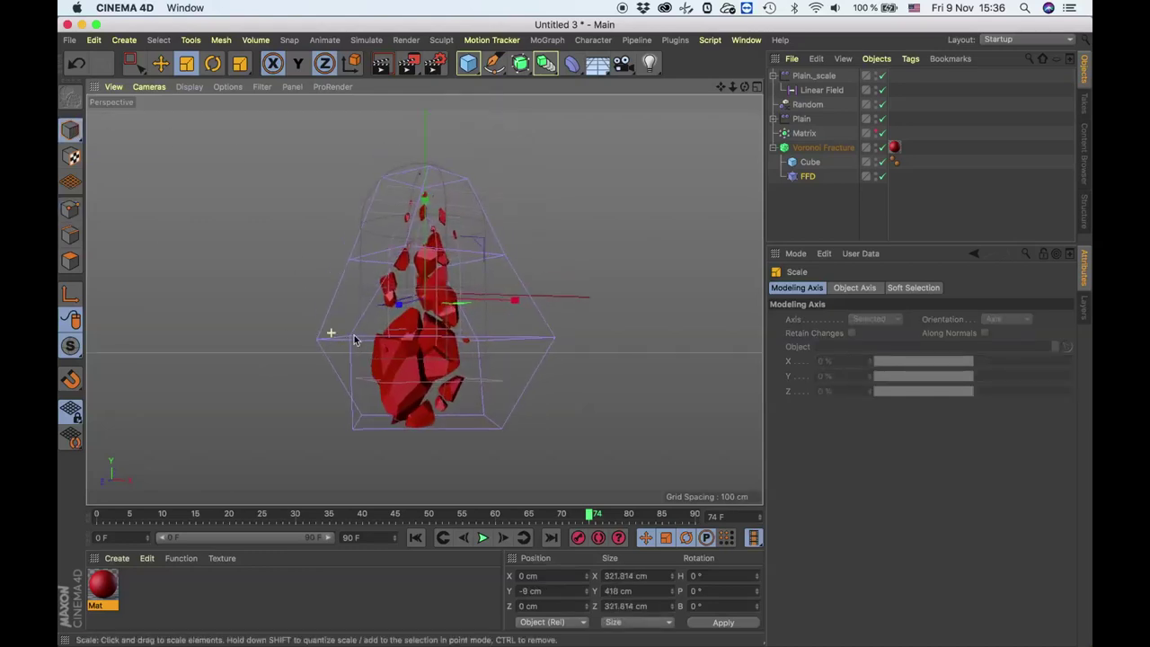
click(415, 537)
Play to about frame 5, then render a Make Preview at 1080 pixels wide.
click(481, 538)
click(482, 538)
click(436, 63)
click(447, 302)
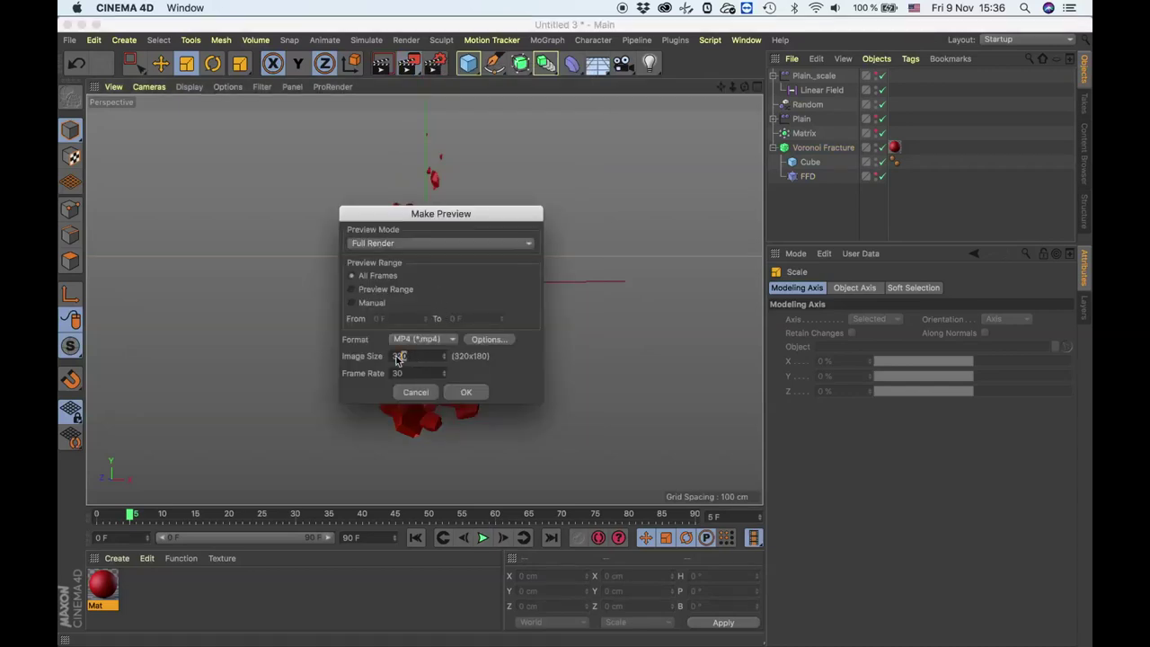
text(080)
key(Tab)
click(469, 392)
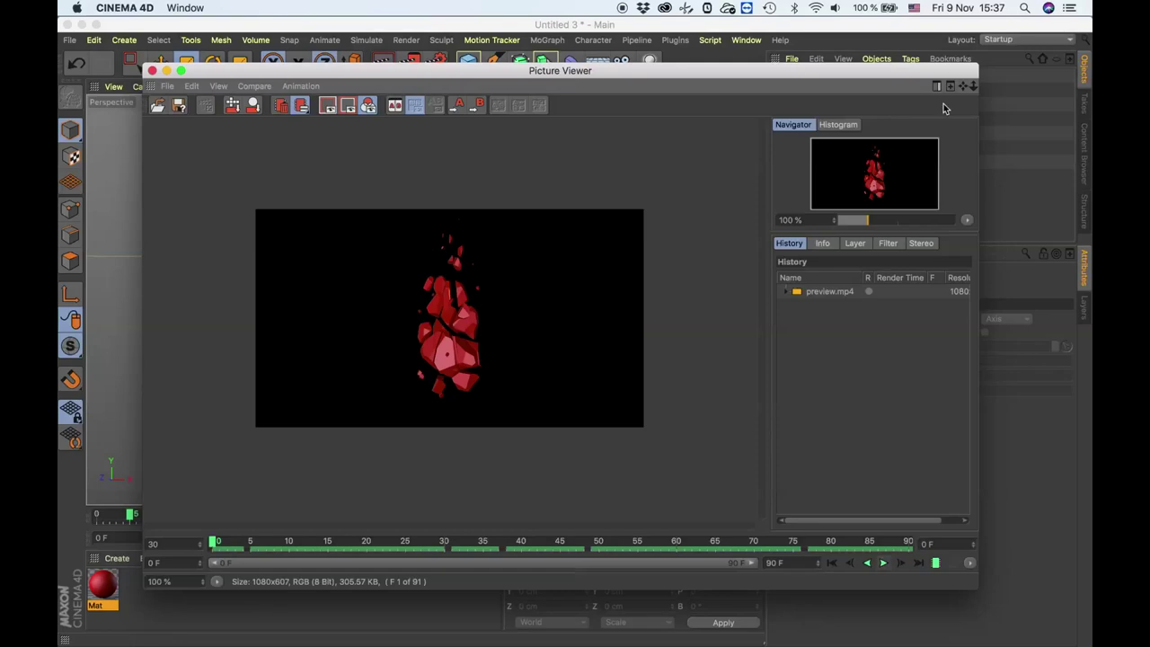
Close the Picture Viewer window showing the preview.
click(154, 71)
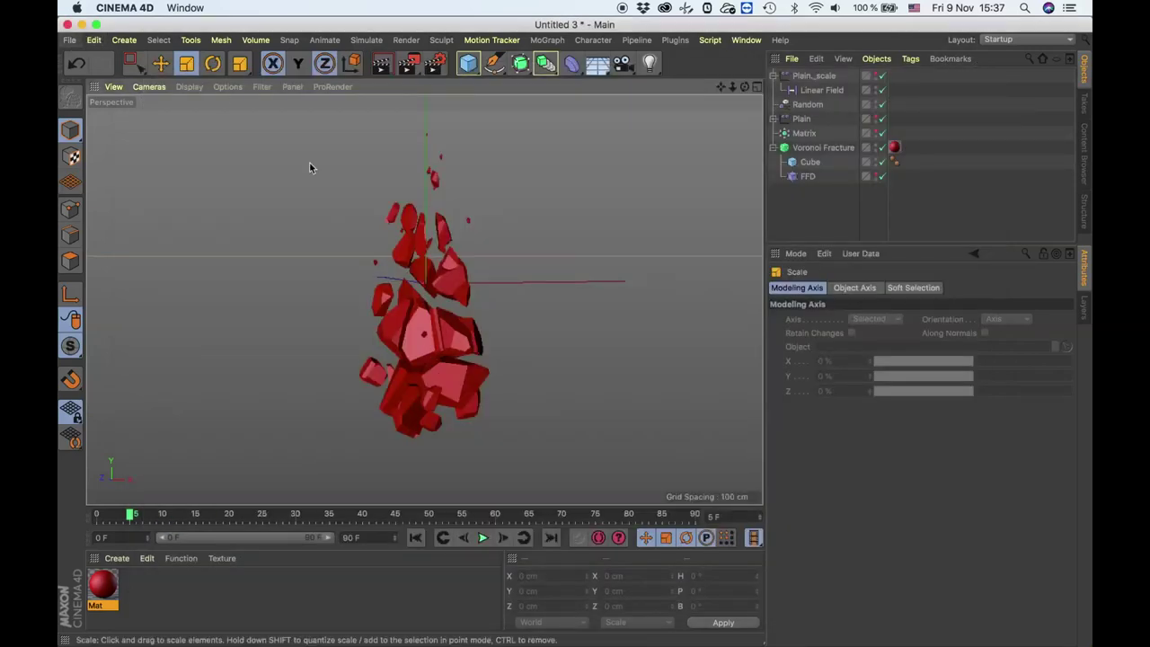